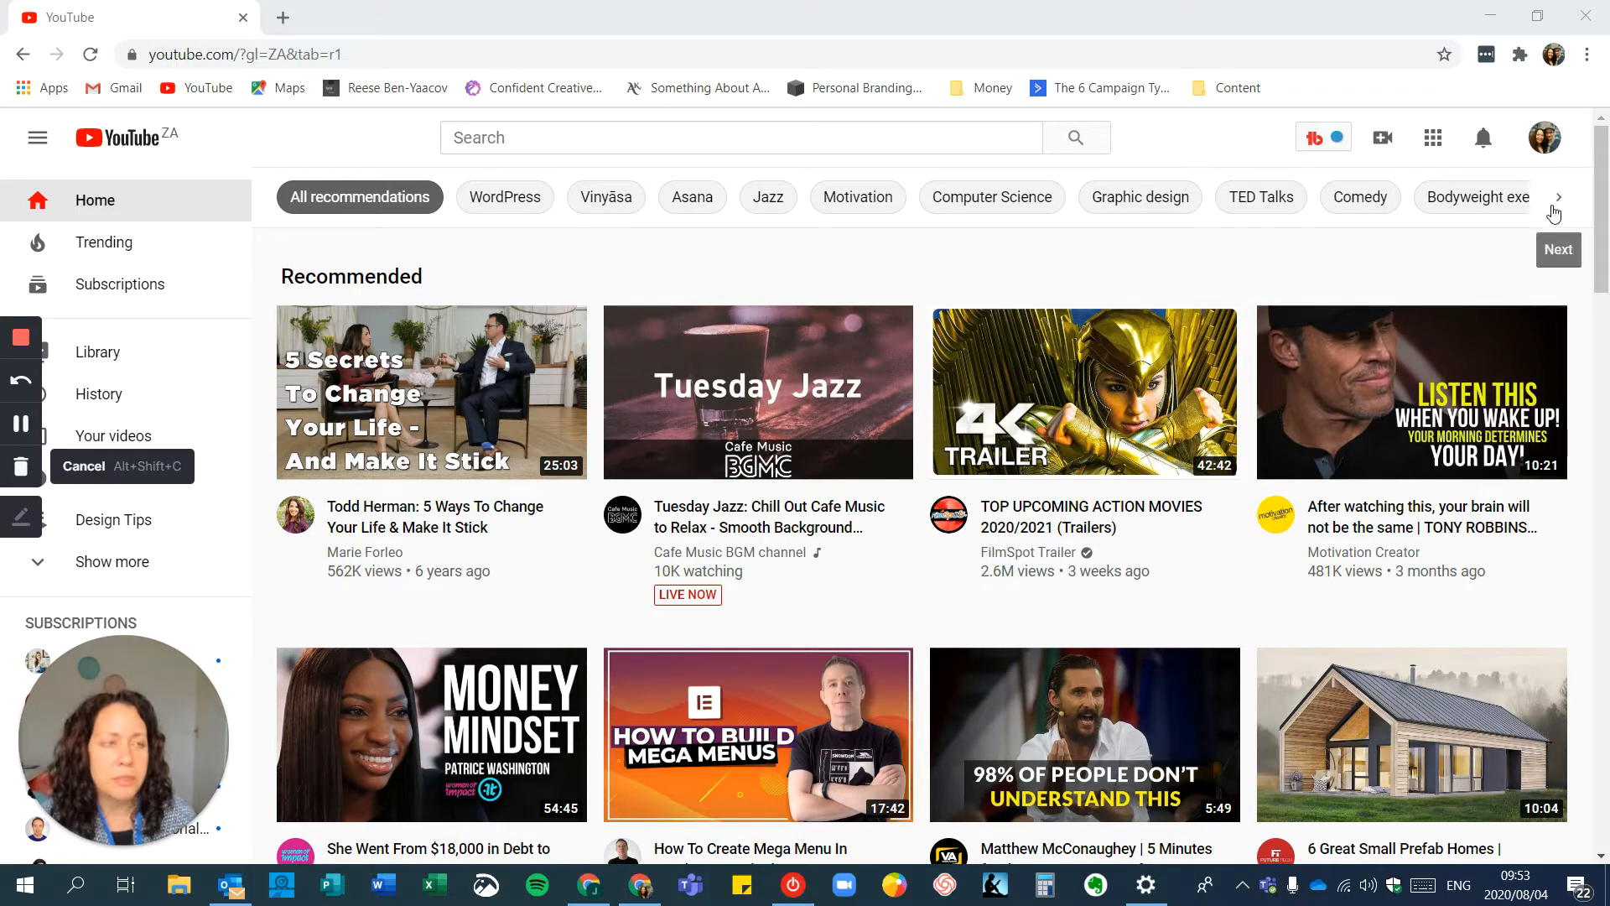
Go to your own Virtual Duo channel page and open the uploaded video "How to upload a video to YT"
left_click(1547, 141)
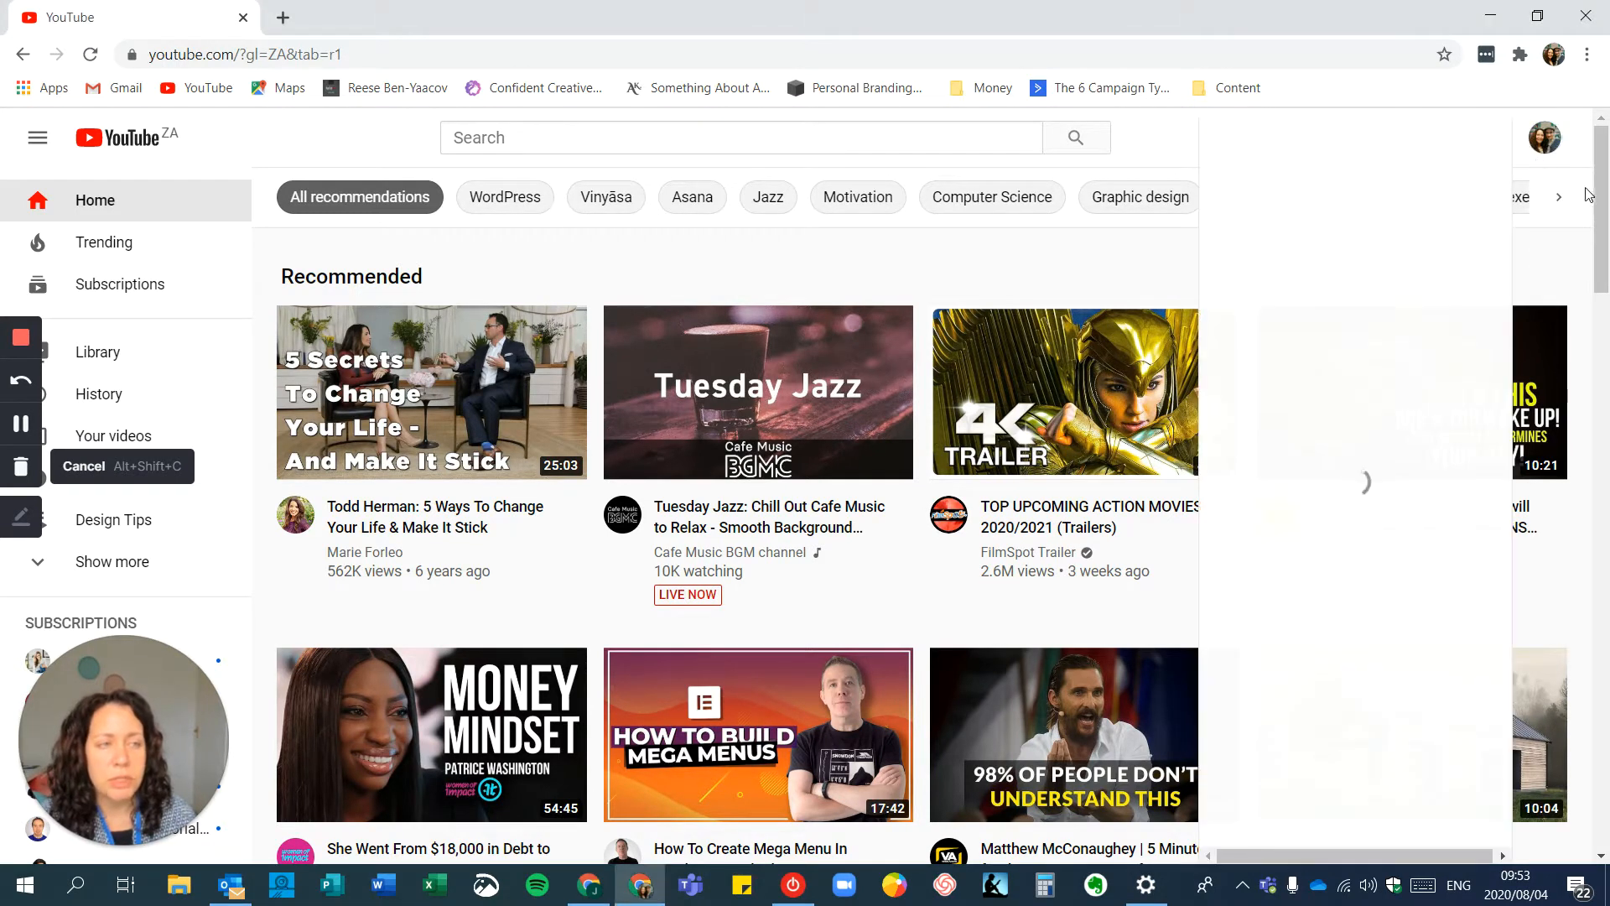
left_click(1325, 261)
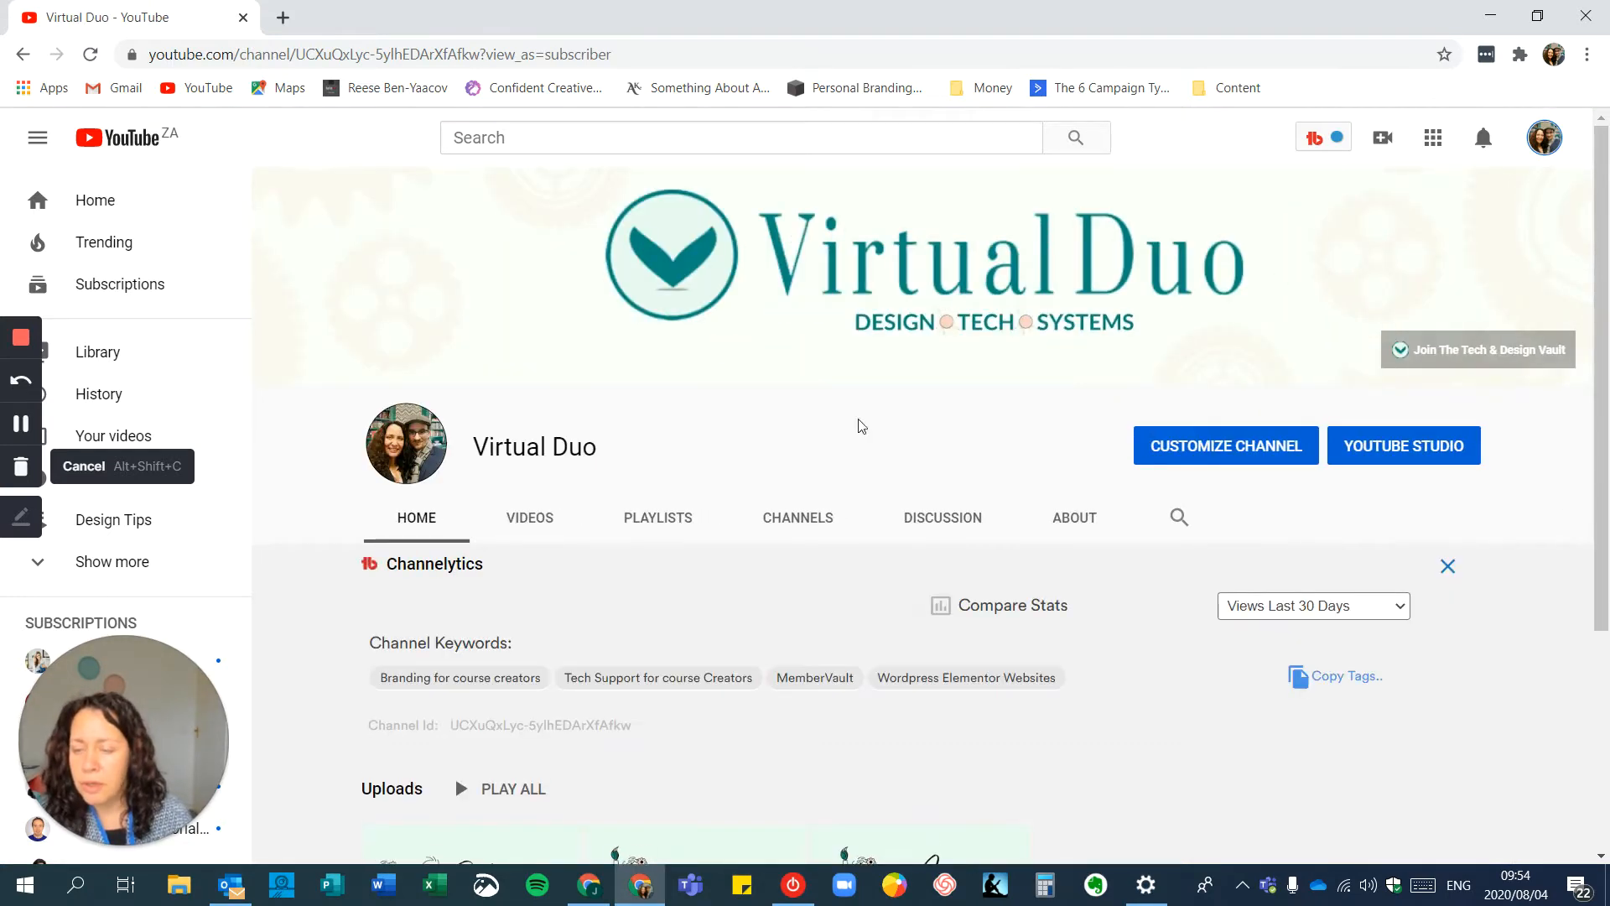
scroll(812, 470, "down", 3)
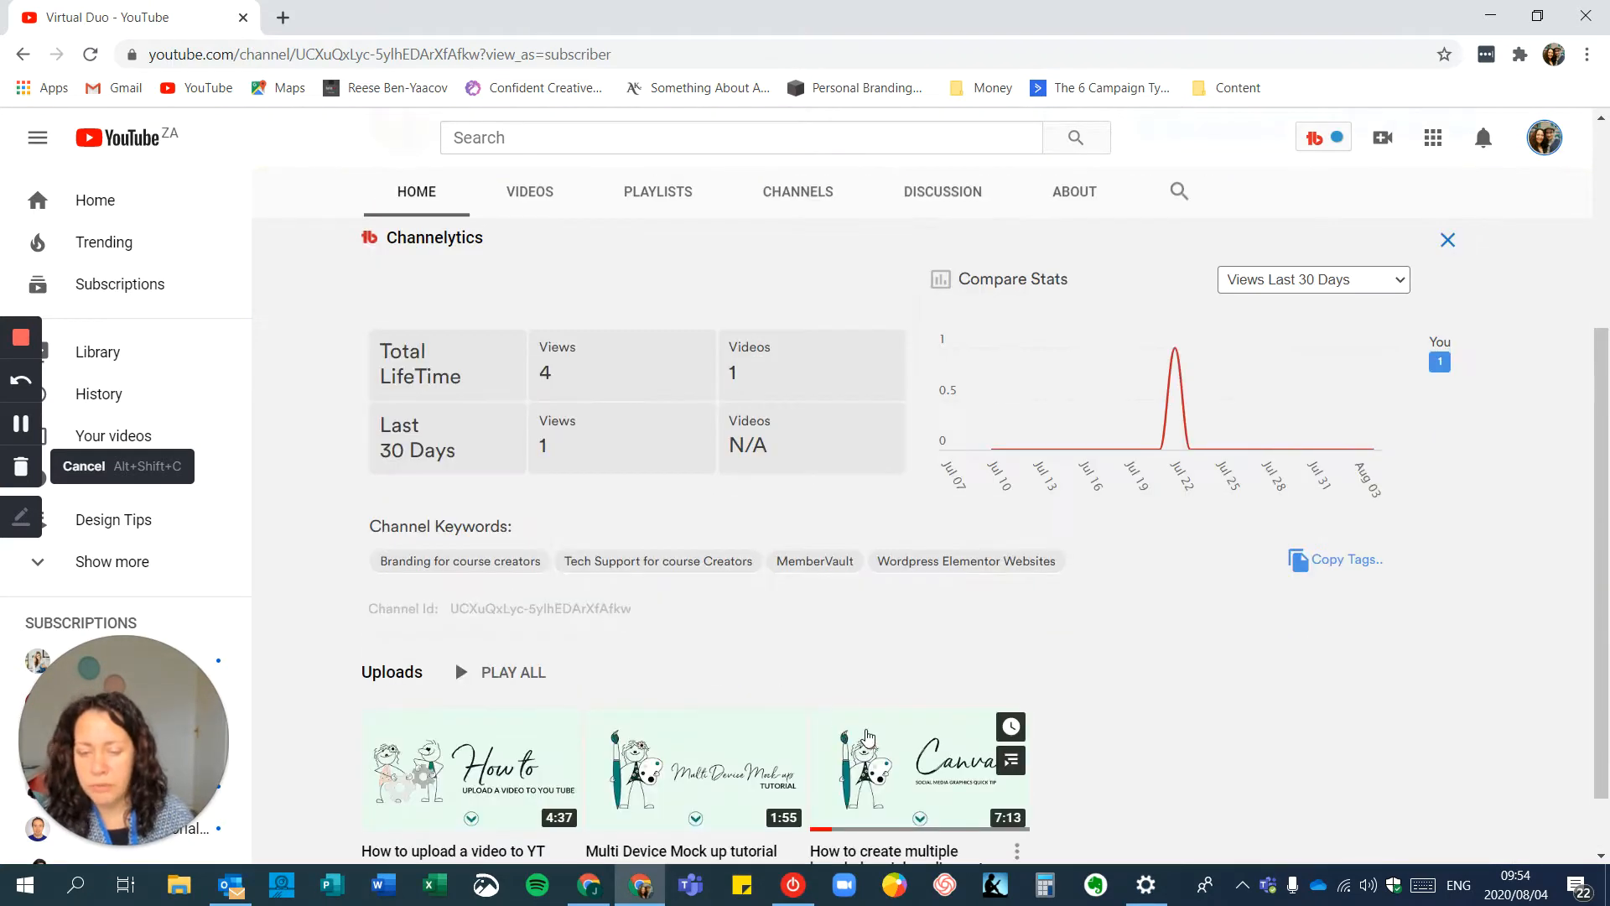
scroll(784, 755, "down", 1)
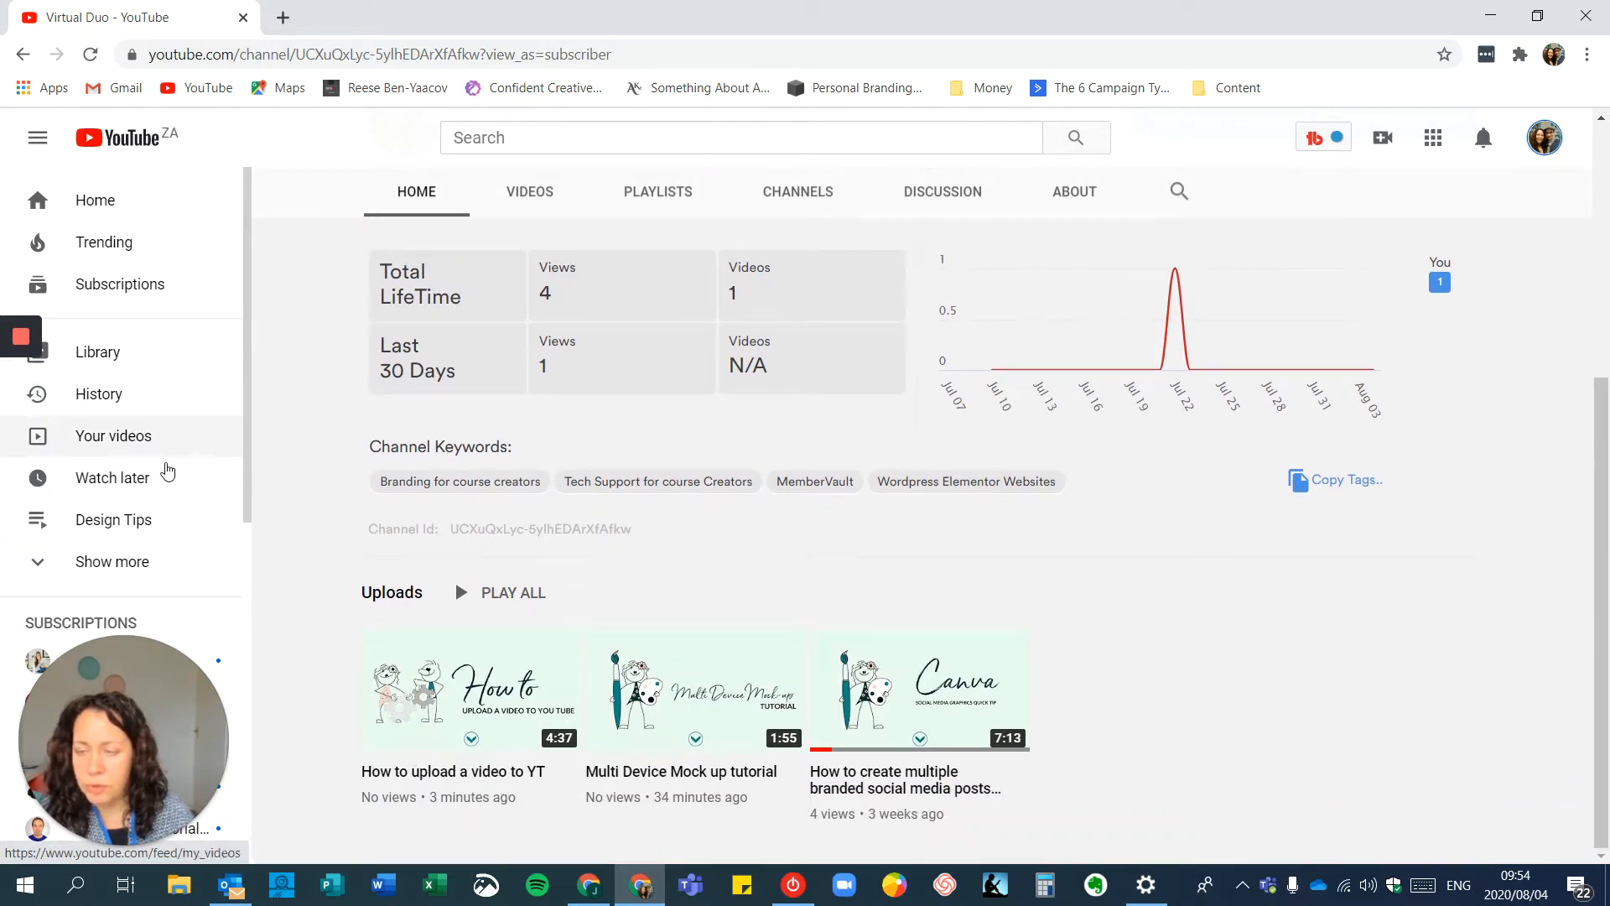
left_click(454, 702)
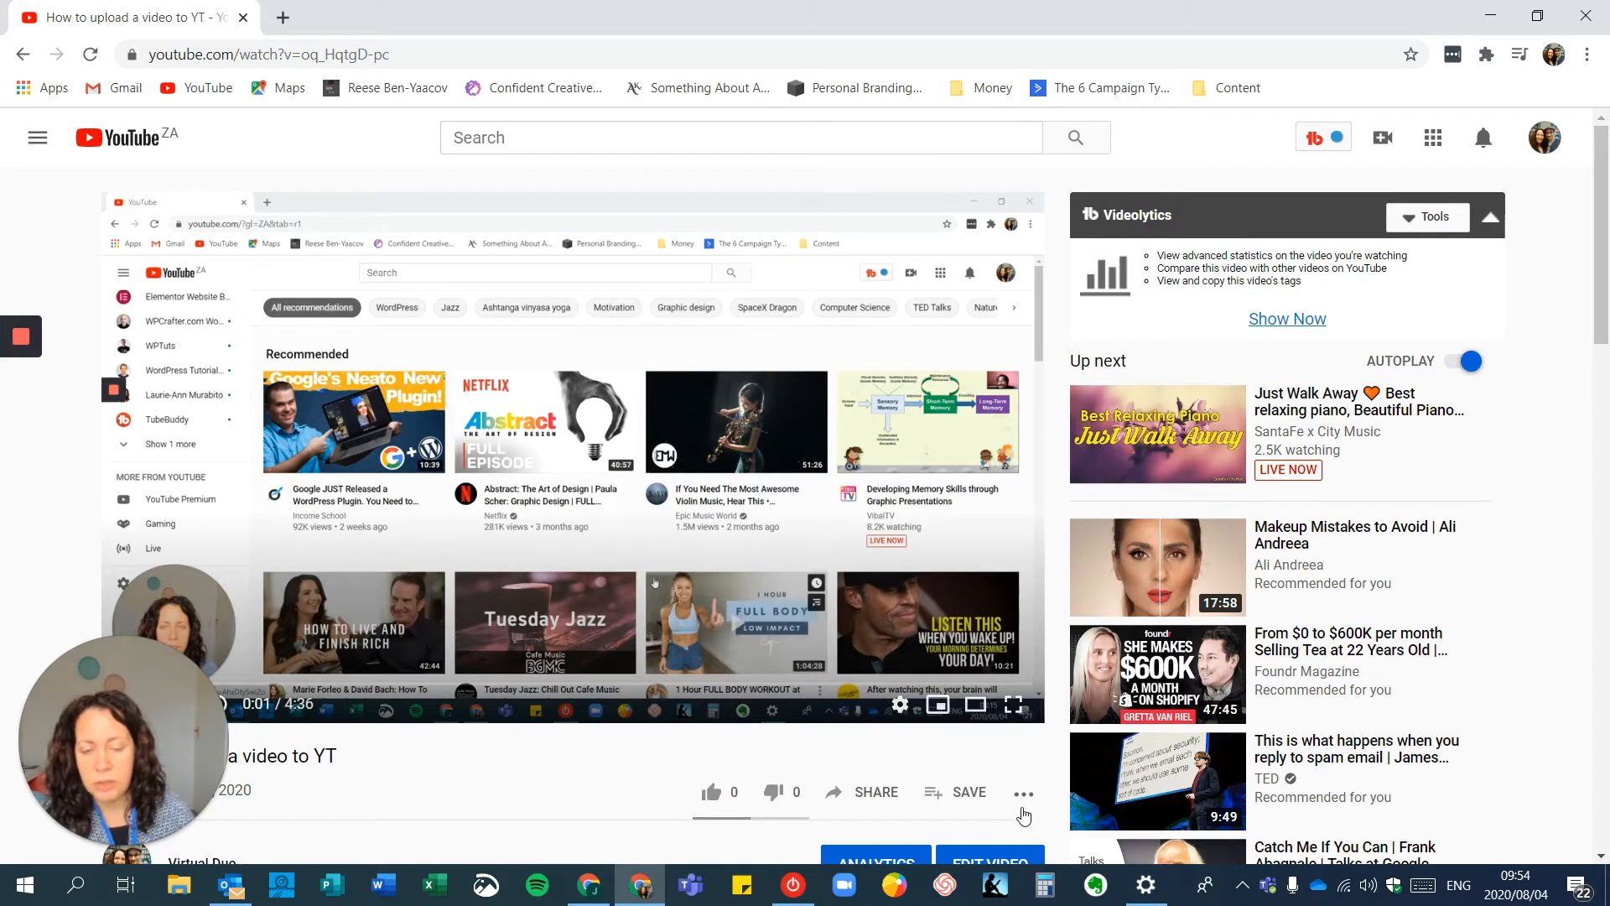
Copy the share link of the video "How to upload a video to YT"
left_click(1023, 795)
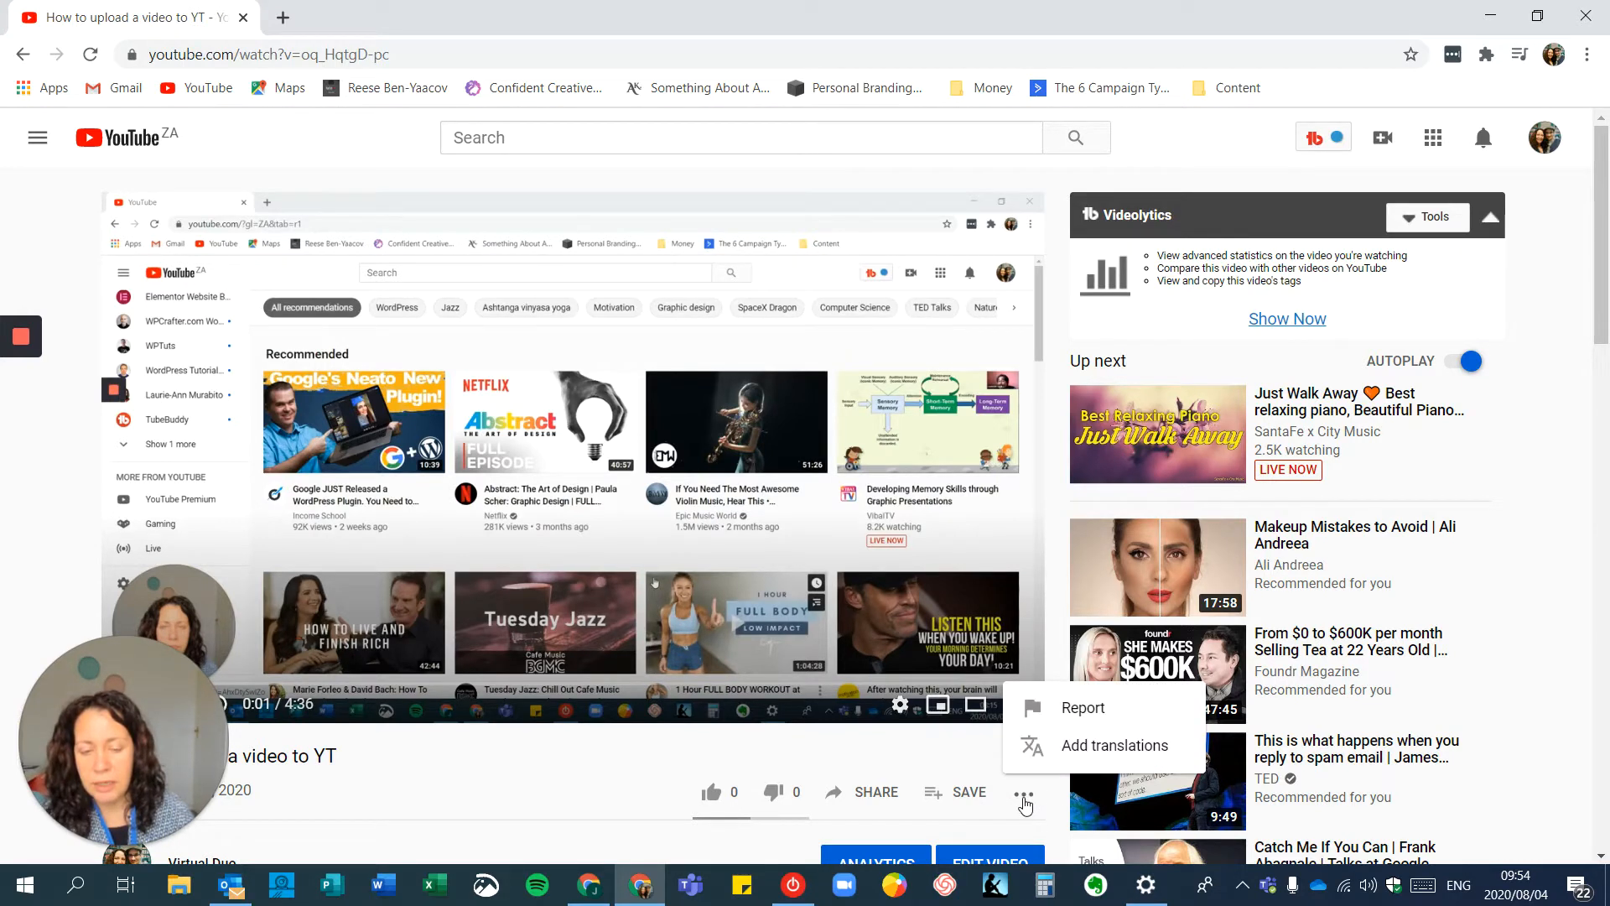
left_click(1025, 799)
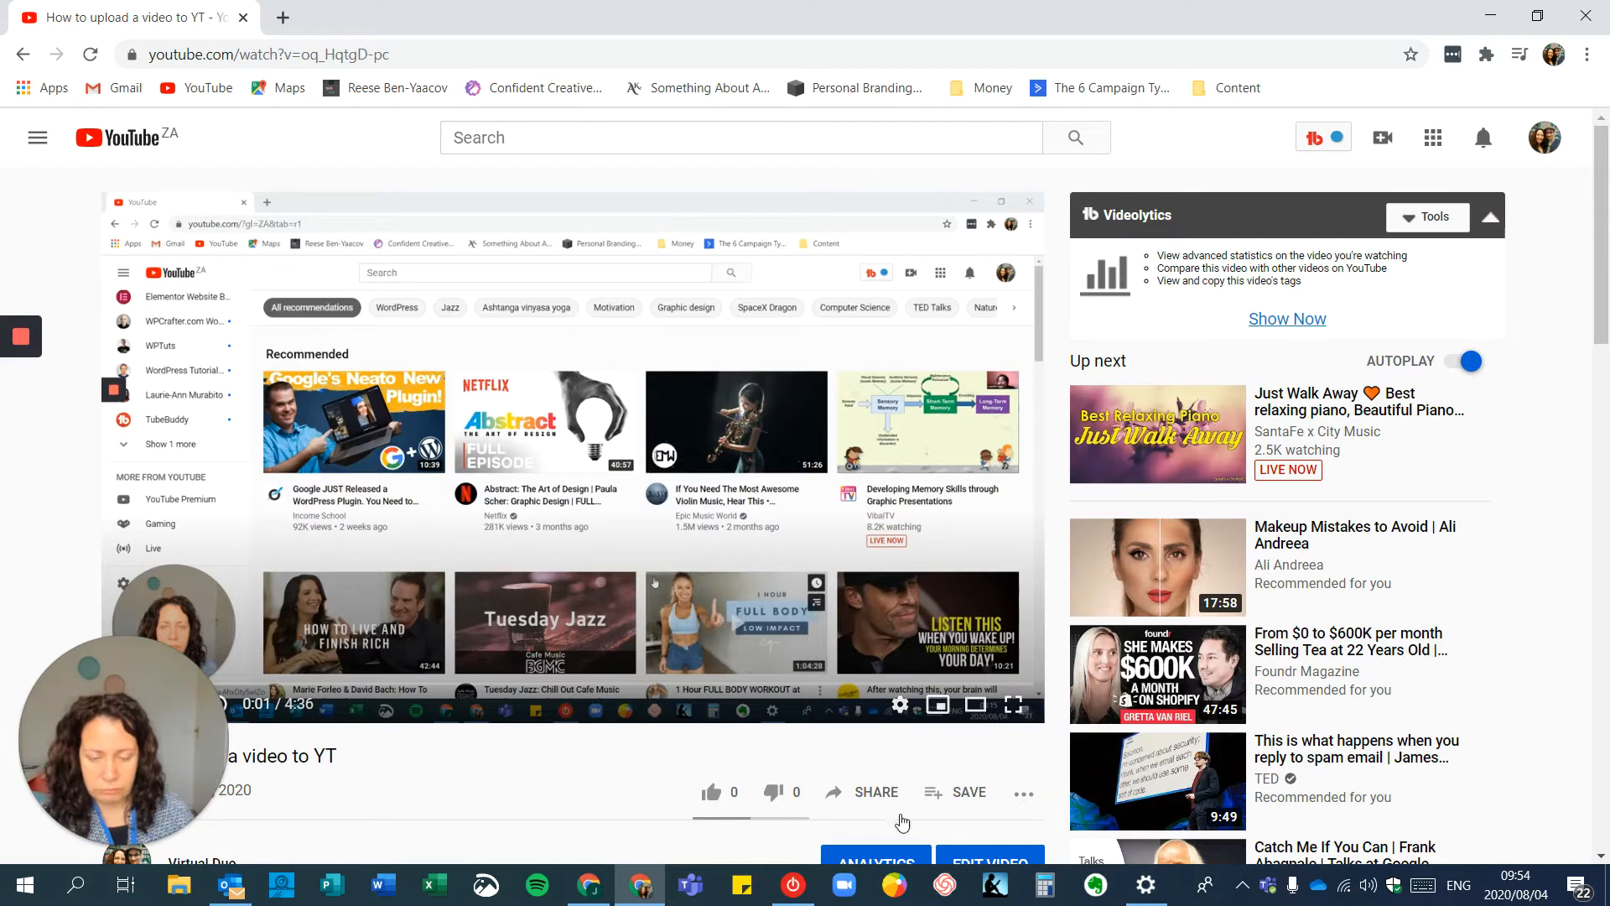
left_click(879, 797)
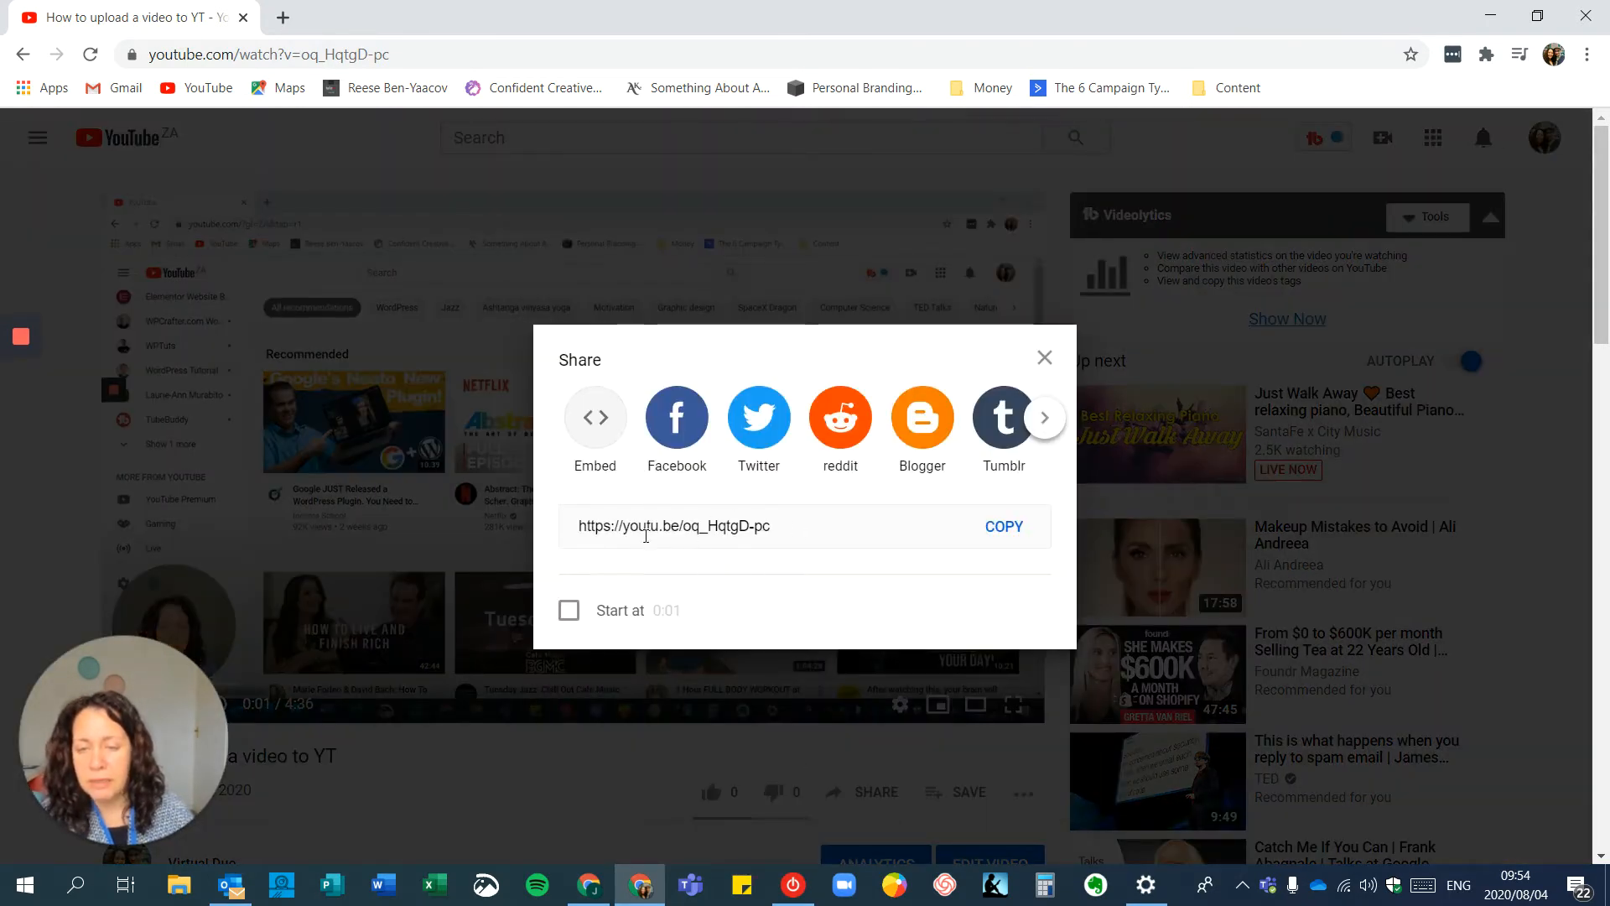
left_click(993, 544)
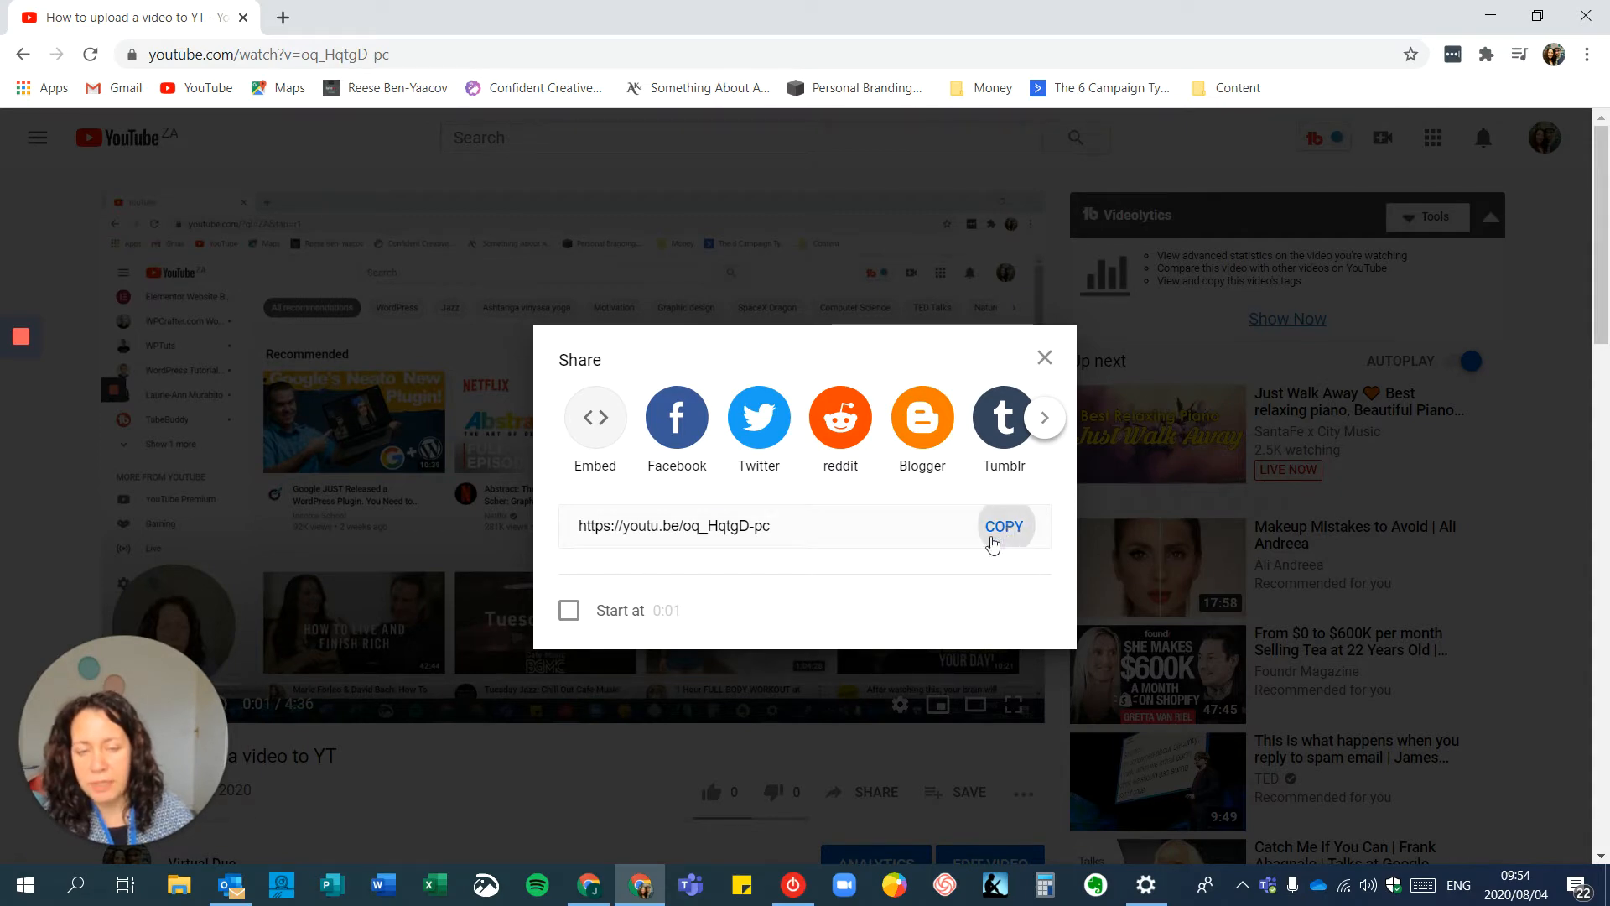
Switch to the MemberVault lesson, set its video type to YouTube, and paste the copied link as video ID, trimmed to oq_HqtgD-pc
left_click(589, 887)
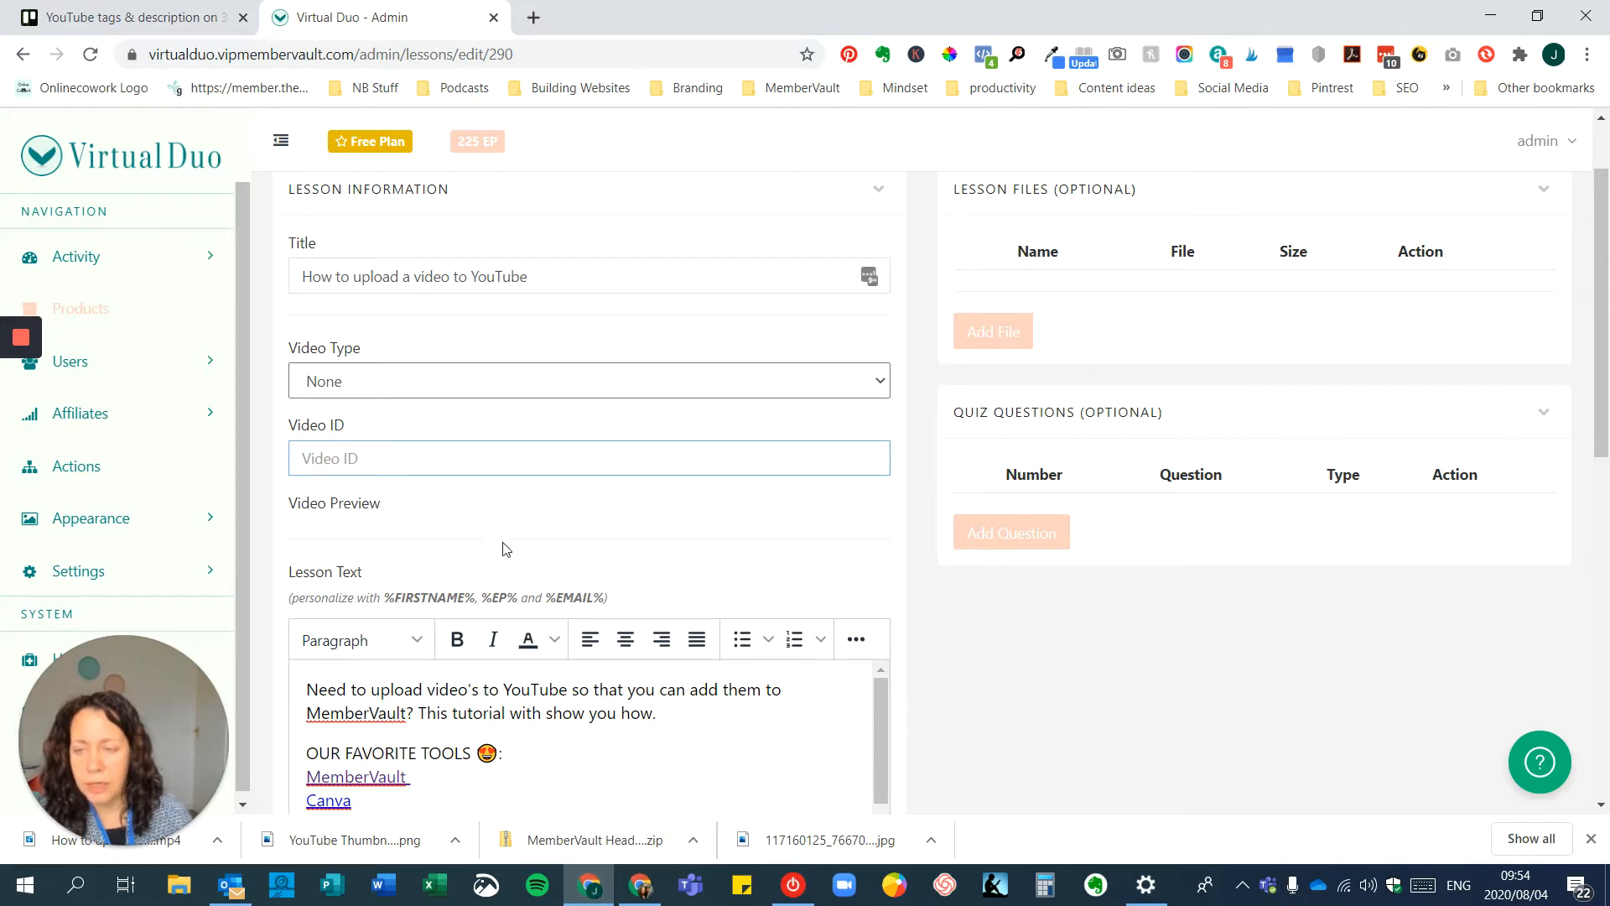
left_click(483, 382)
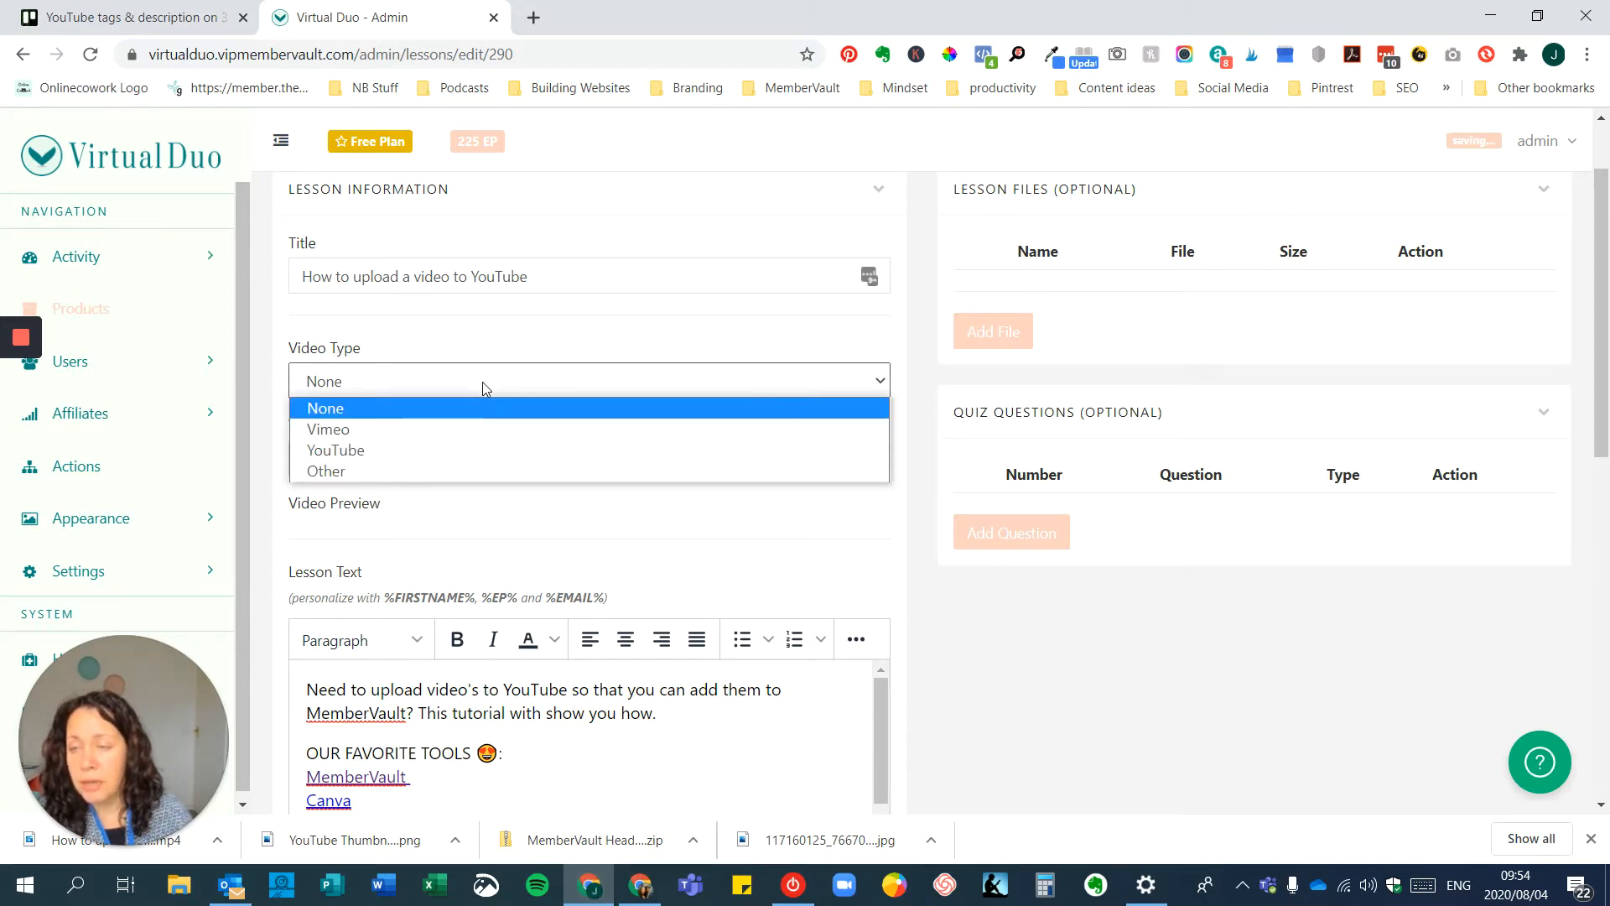
left_click(418, 458)
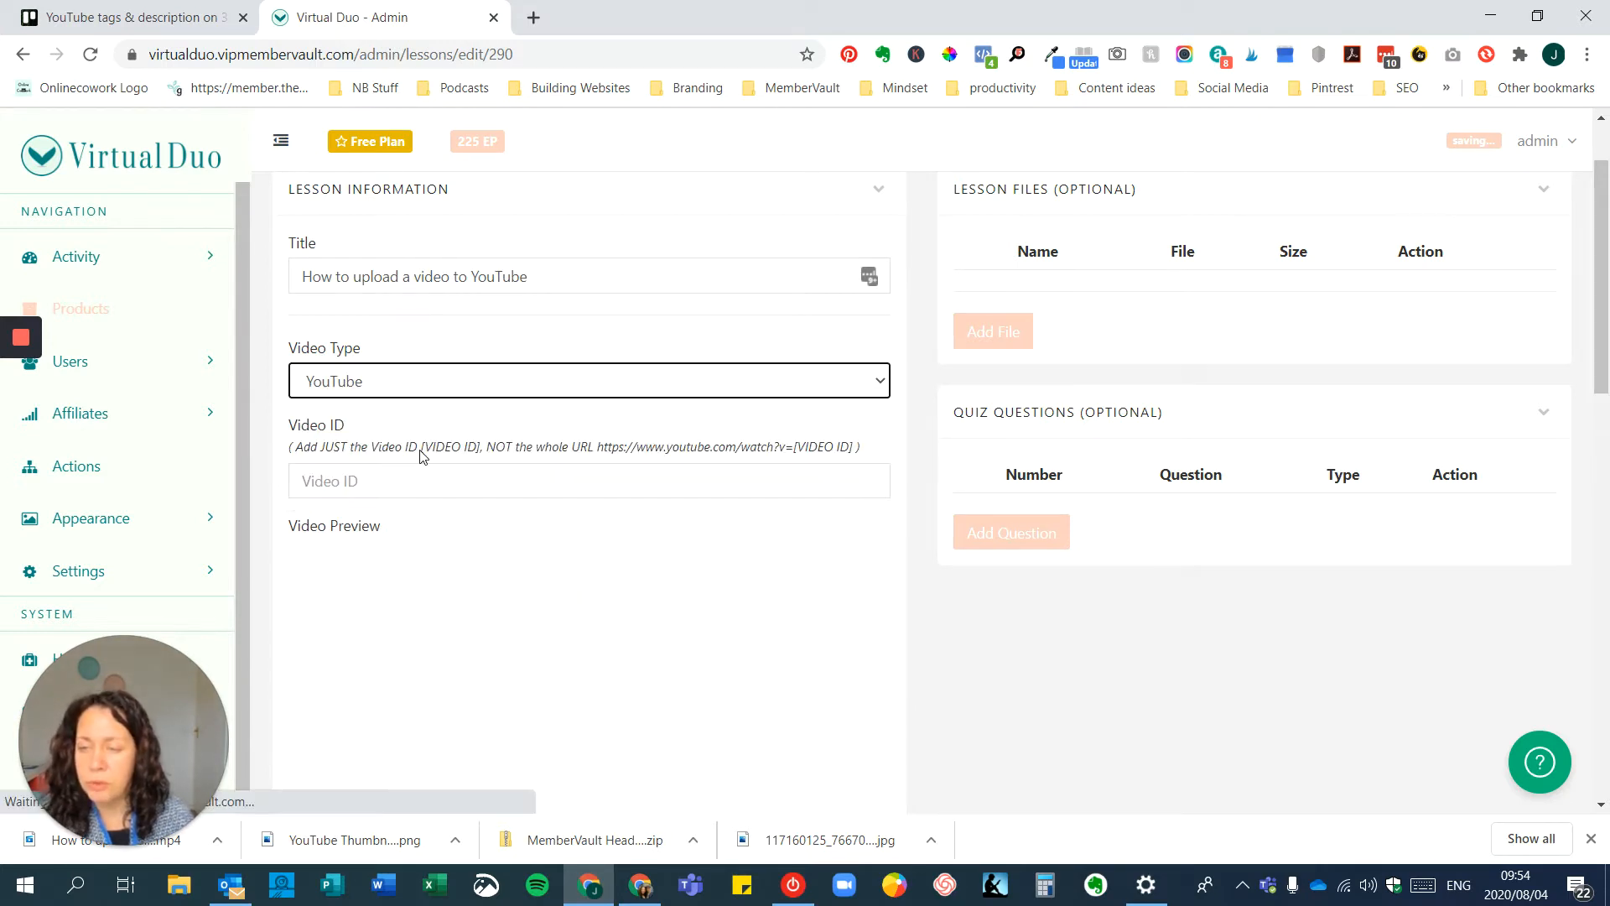
right_click(379, 482)
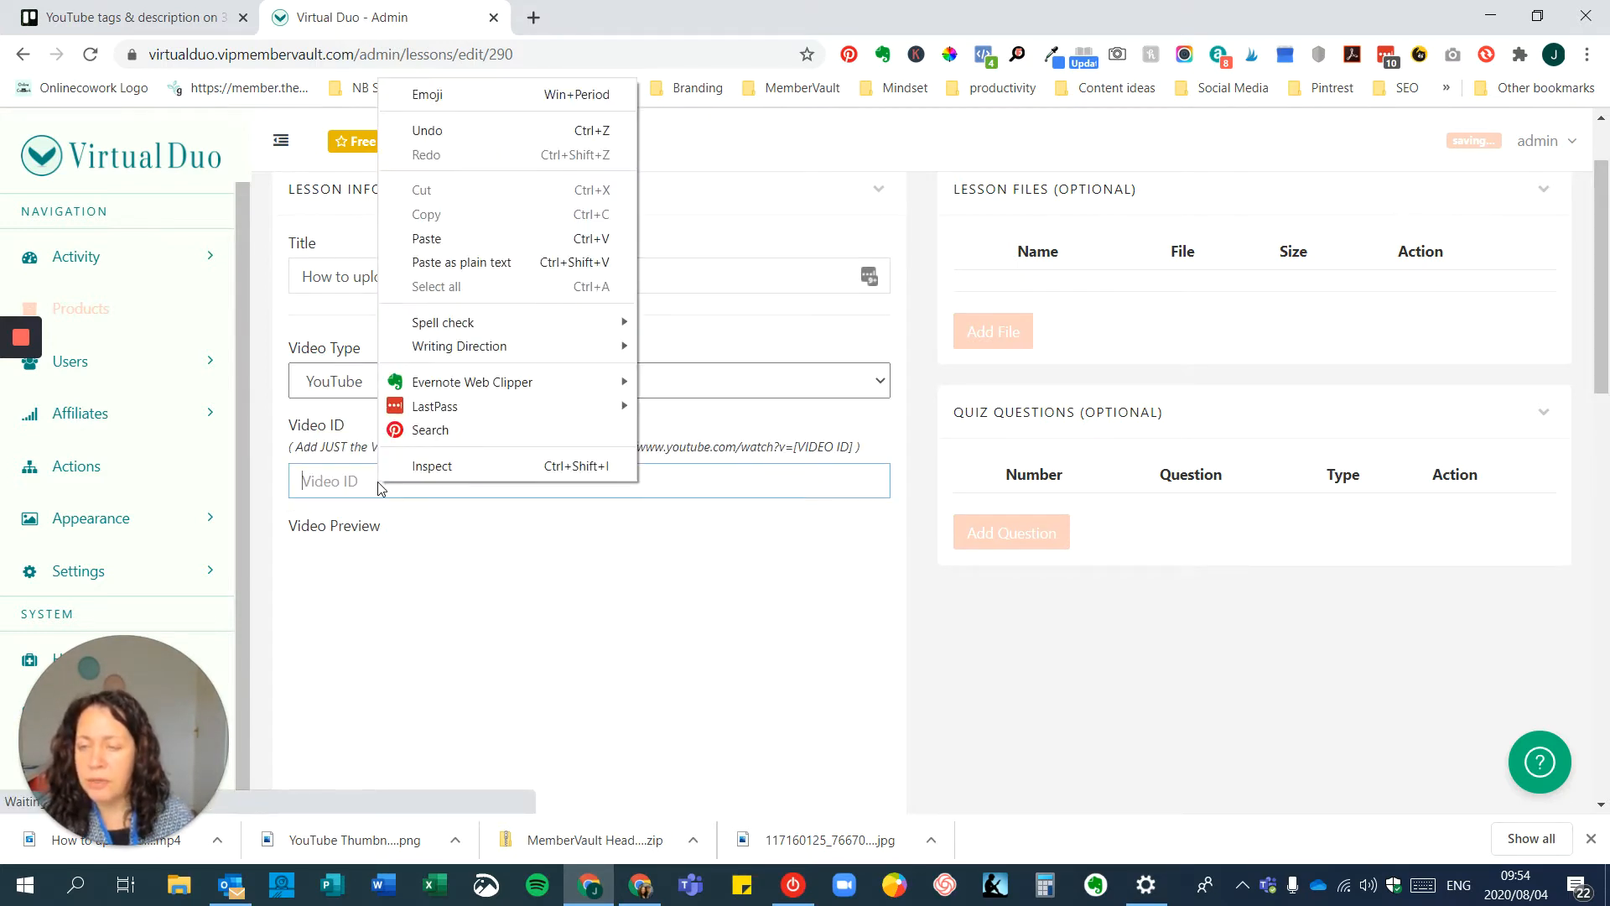
left_click(466, 239)
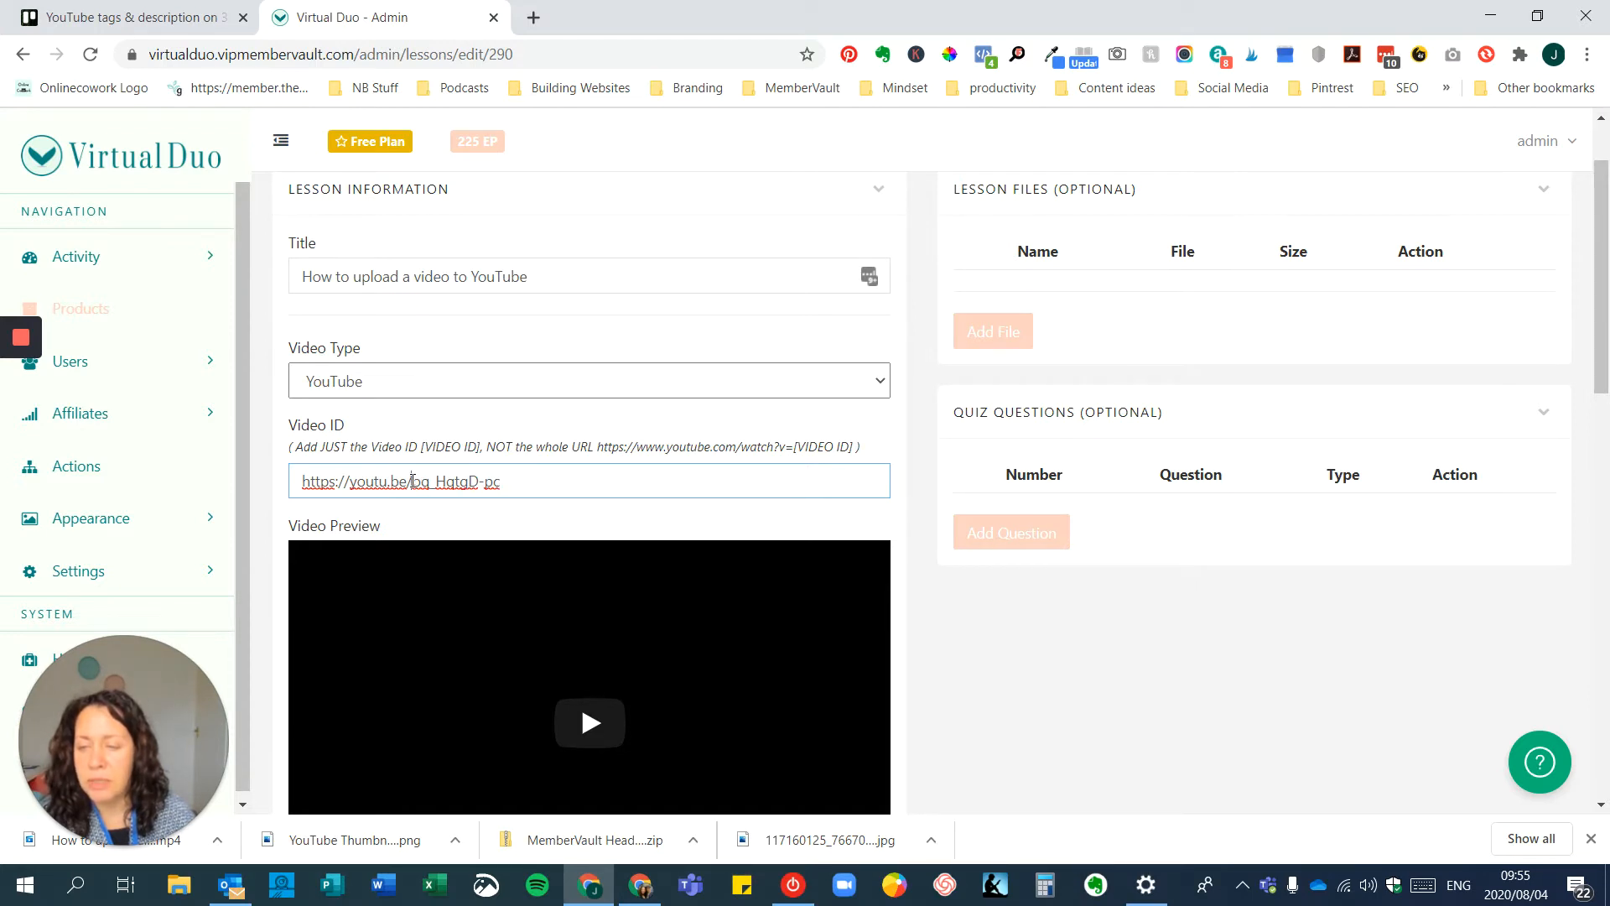
left_click_drag(412, 480, 310, 481)
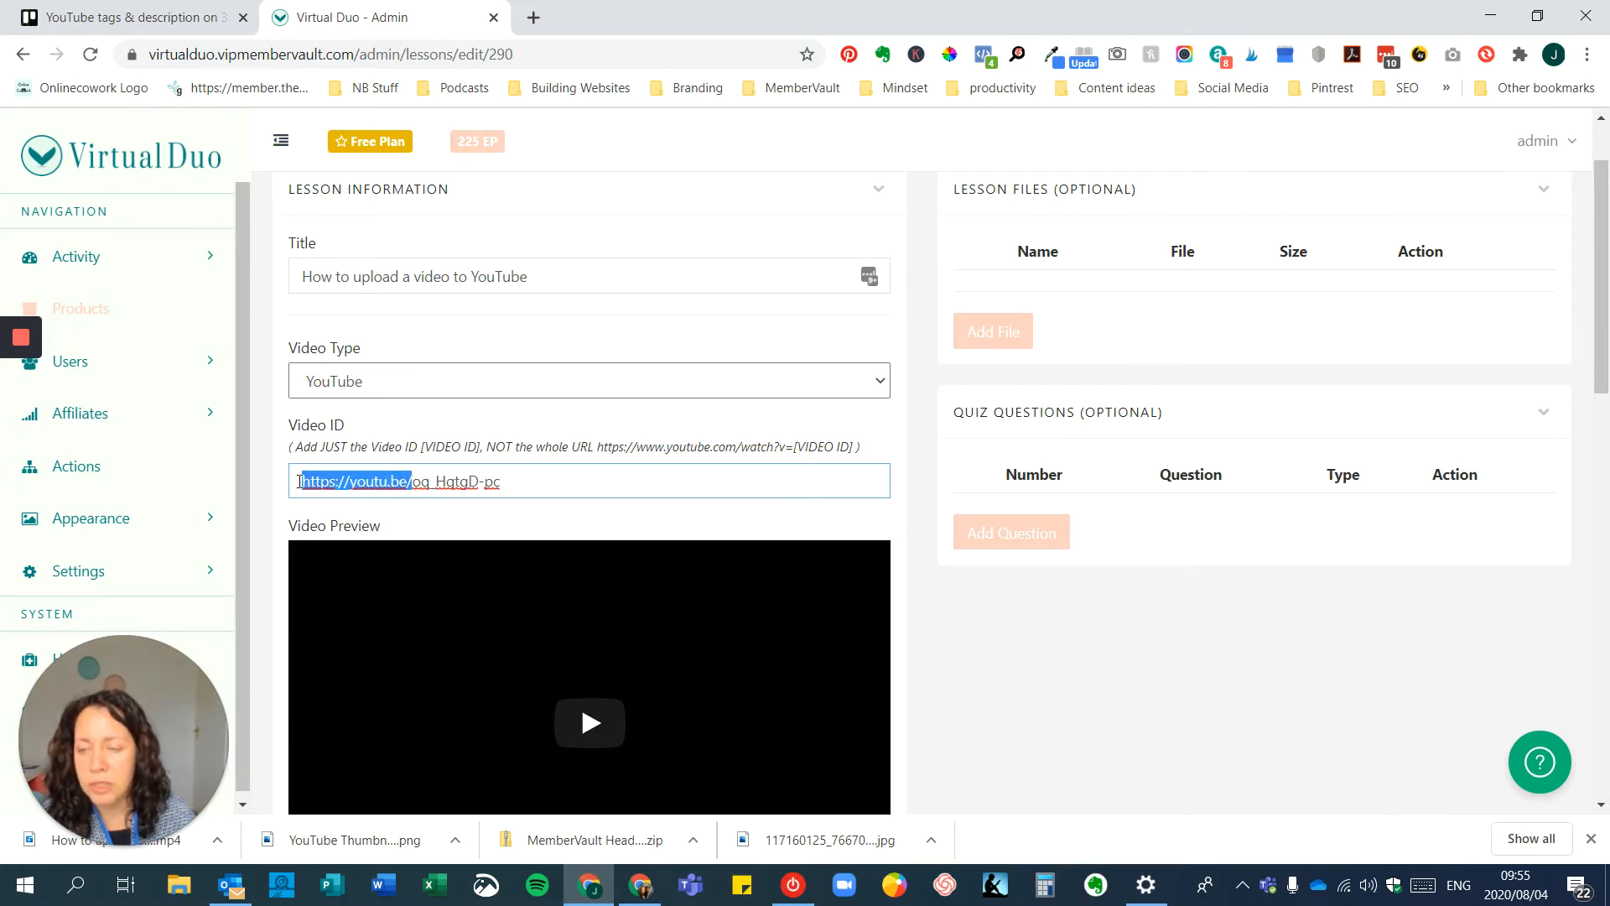
key("BackSpace")
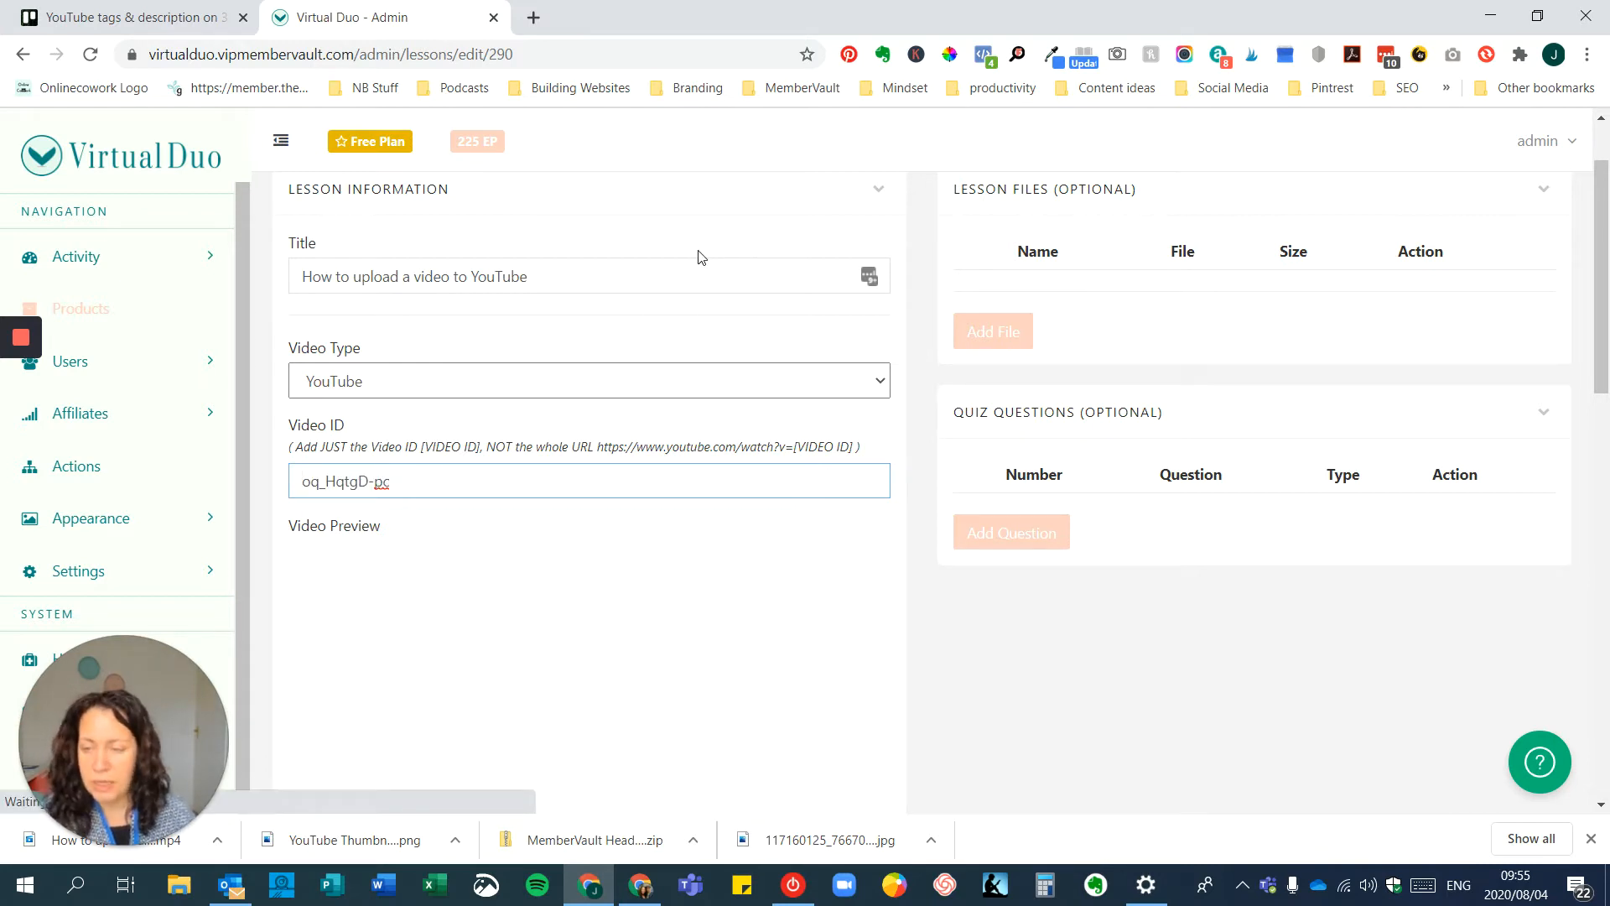
Review the lesson's video and text in the editor and in the member preview, then return to the lesson editor
scroll(697, 406, "down", 3)
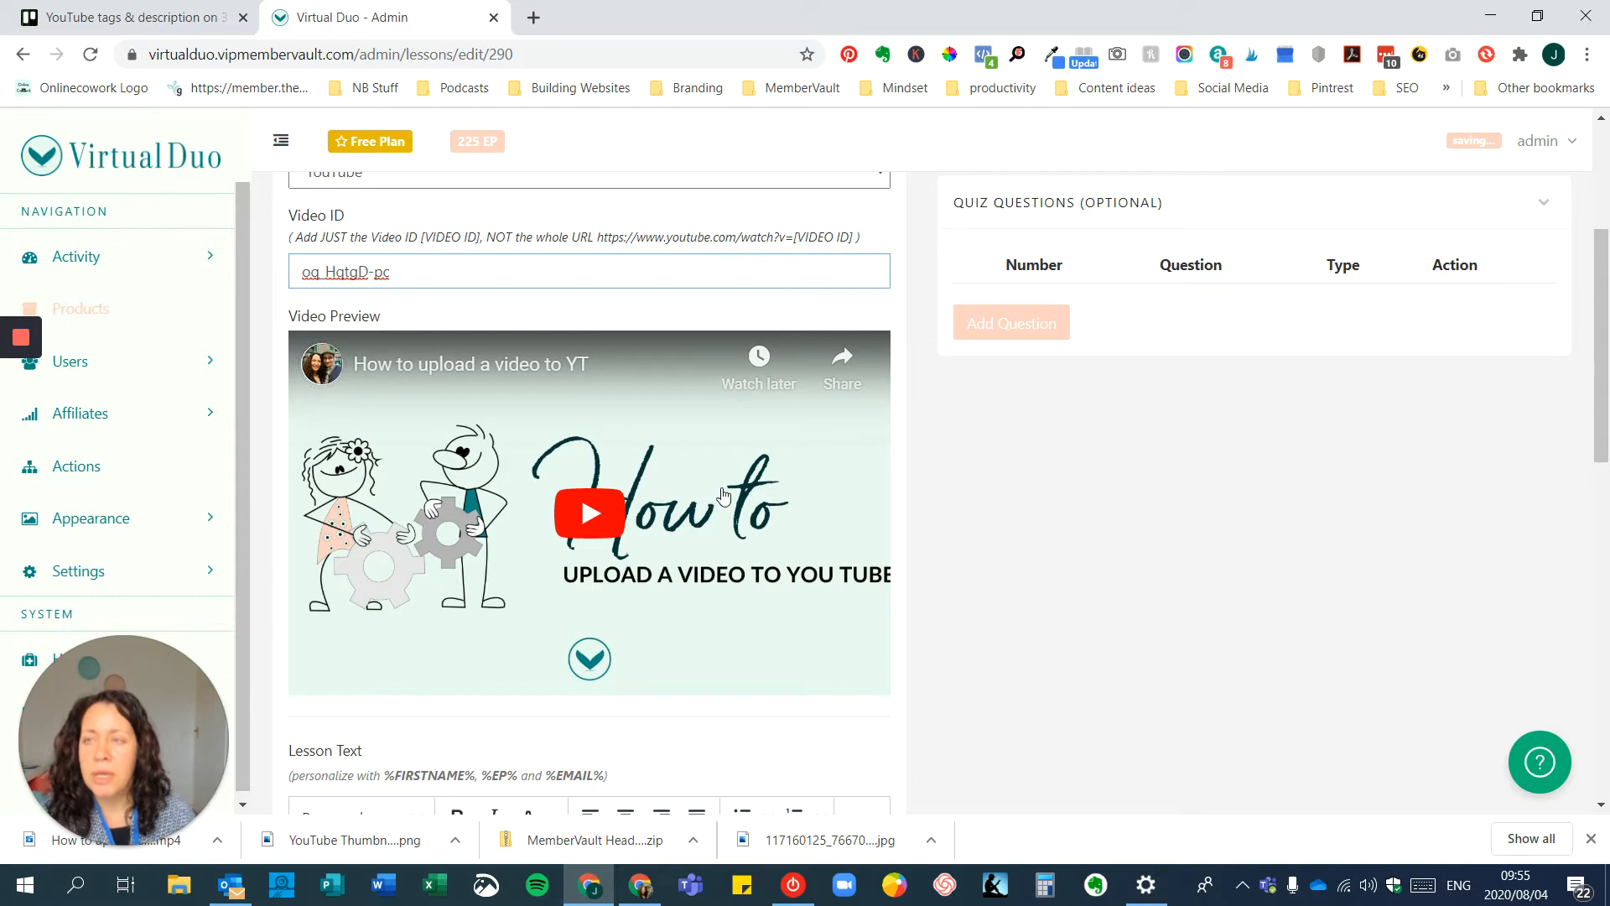
scroll(714, 497, "down", 4)
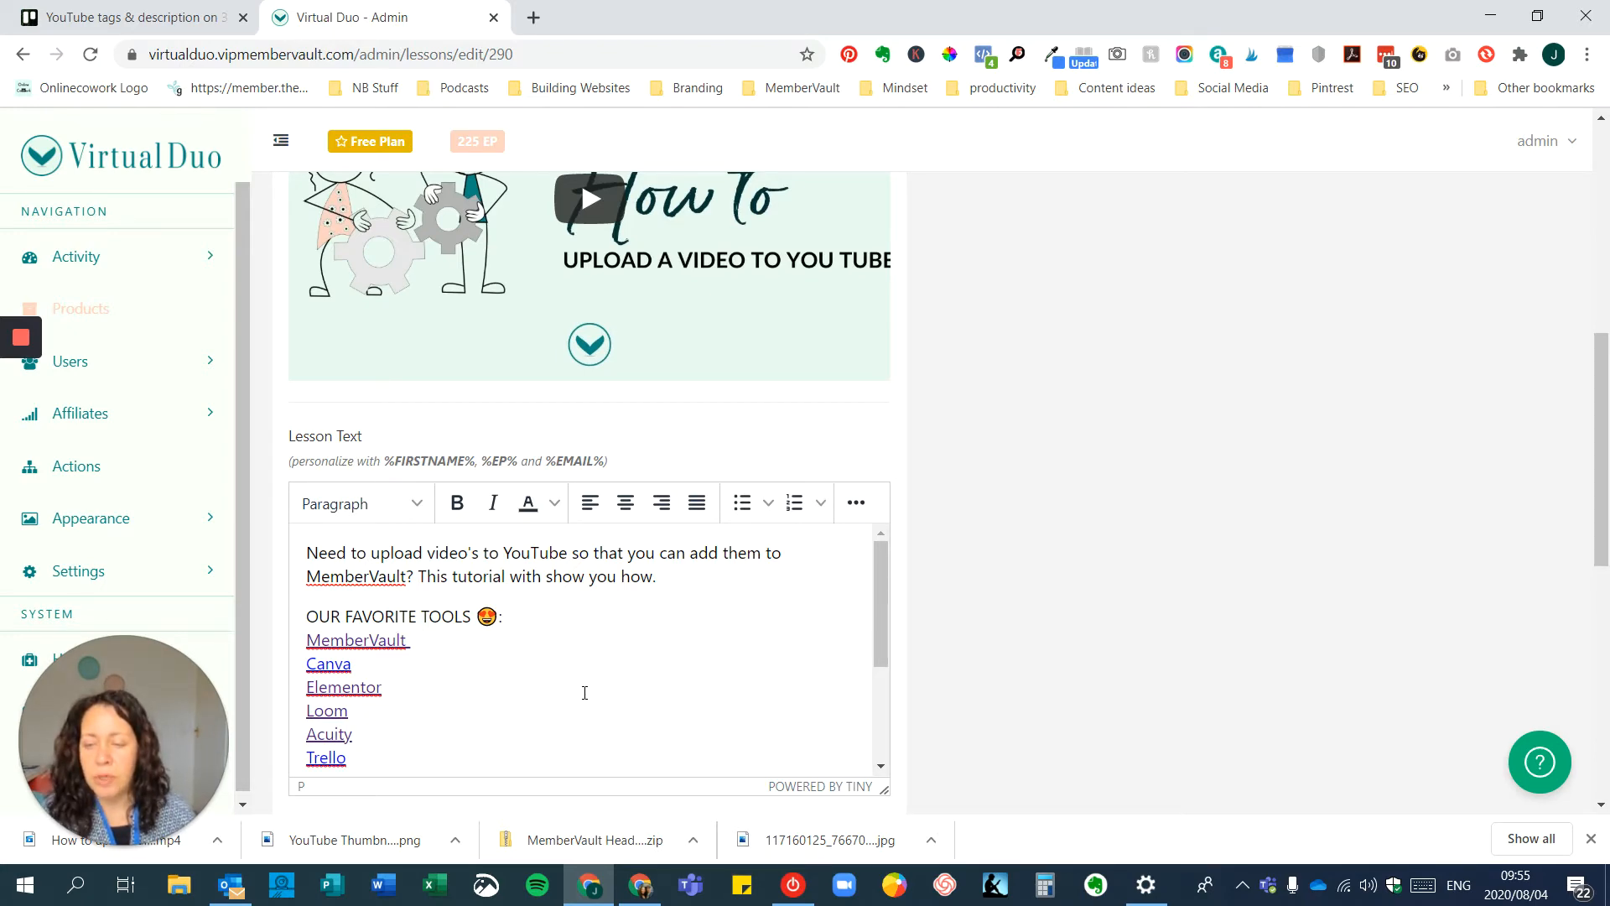
scroll(585, 692, "down", 6)
scroll(576, 697, "up", 2)
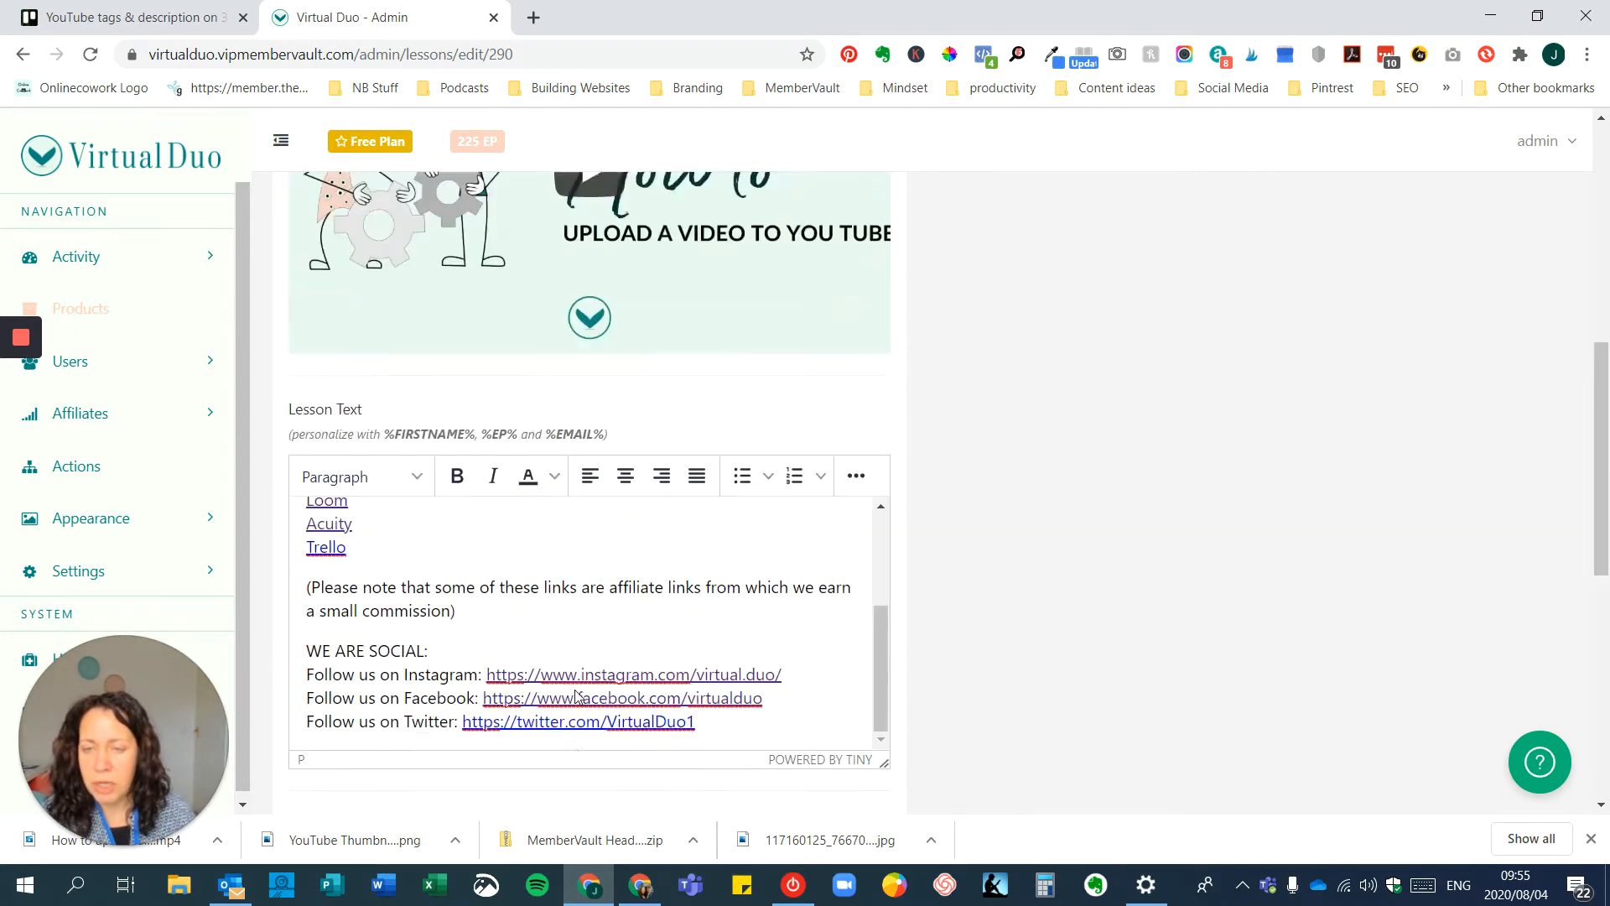
scroll(576, 696, "up", 6)
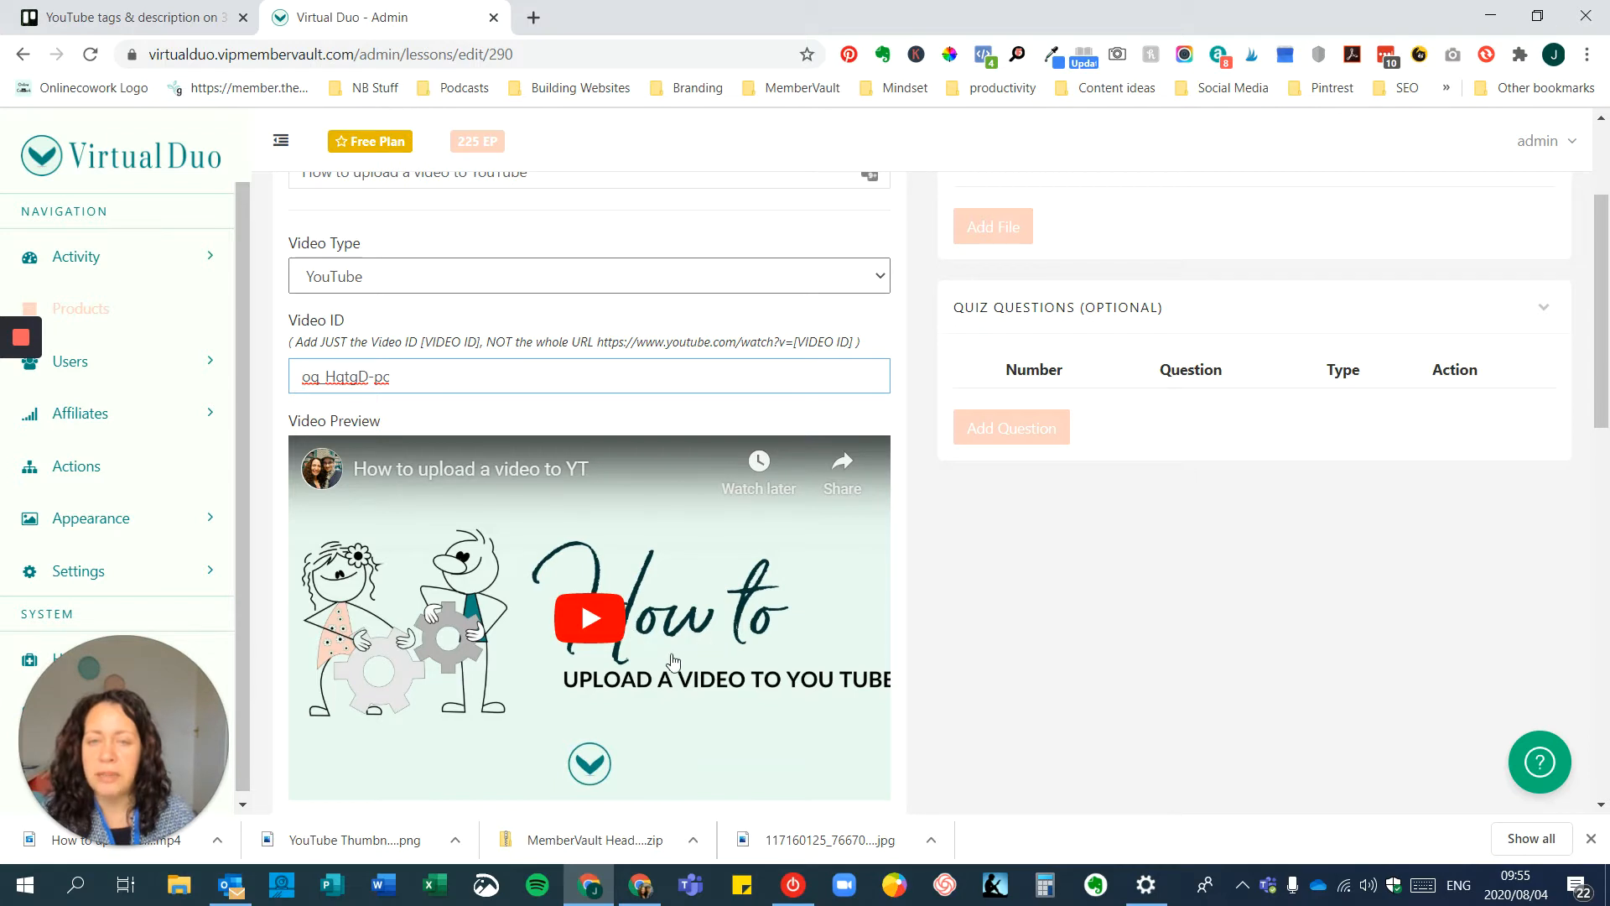
scroll(659, 688, "up", 3)
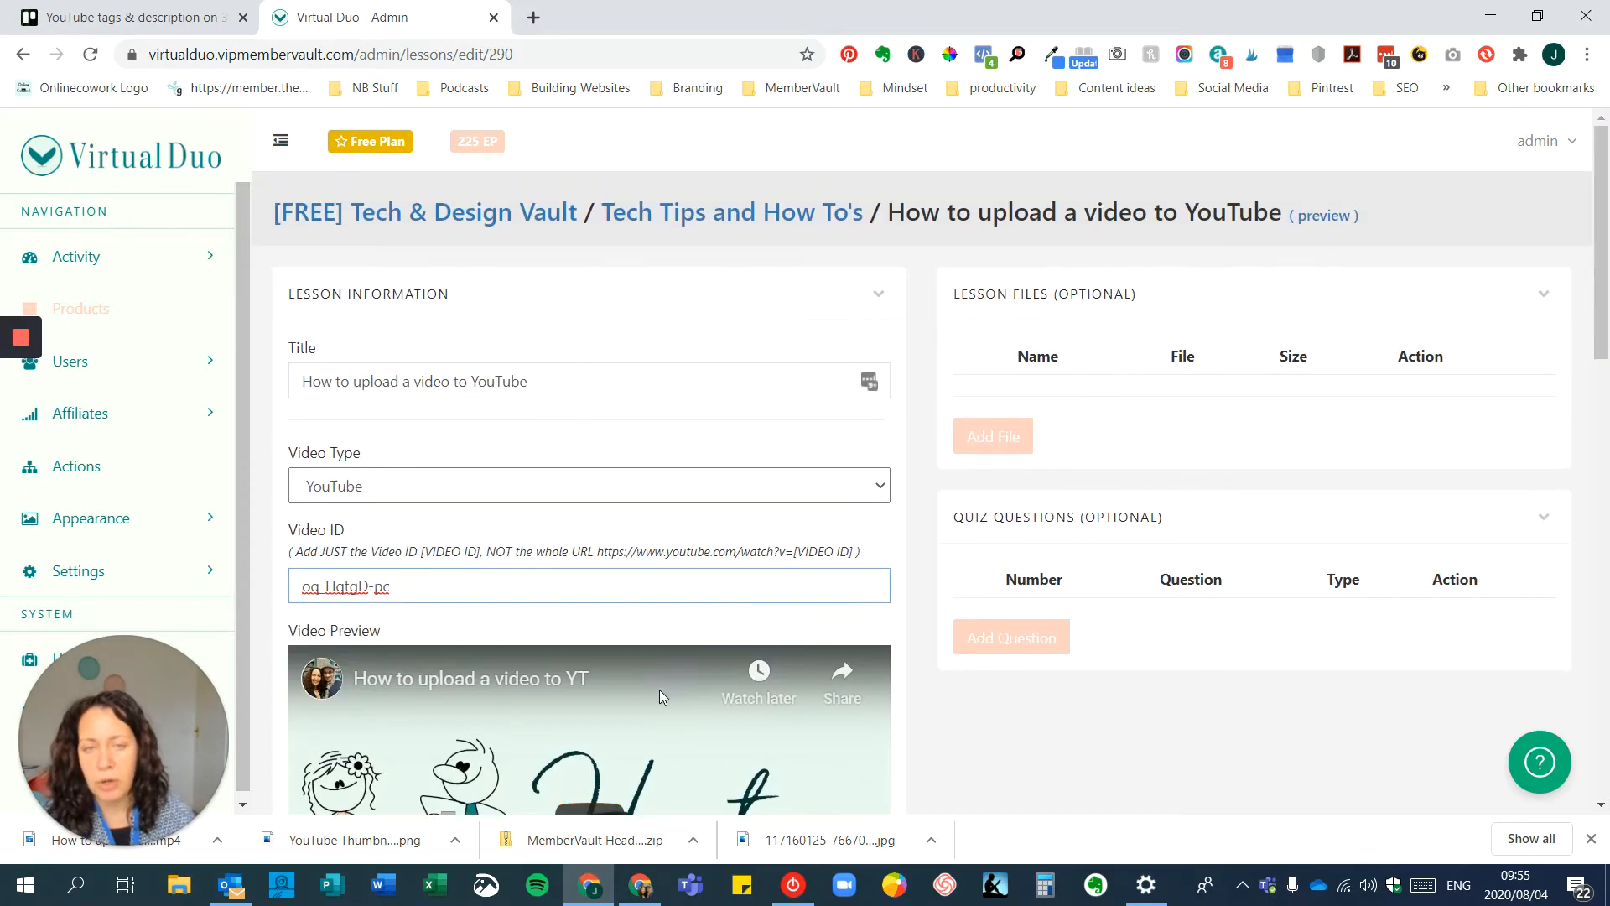
left_click(1324, 220)
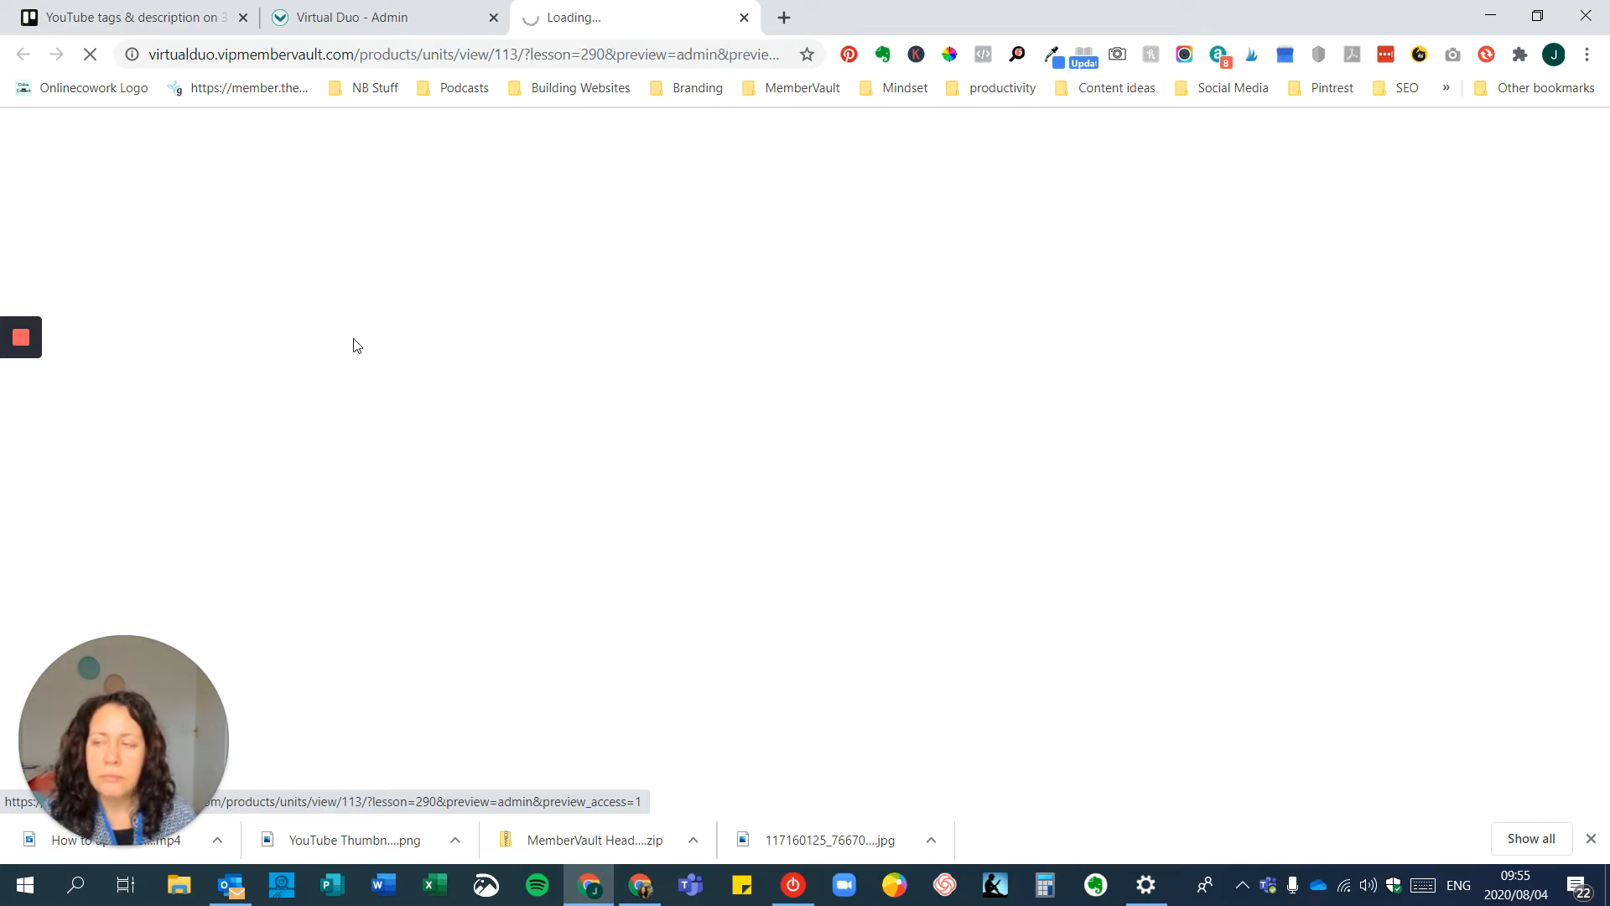
mouse_move(14, 402)
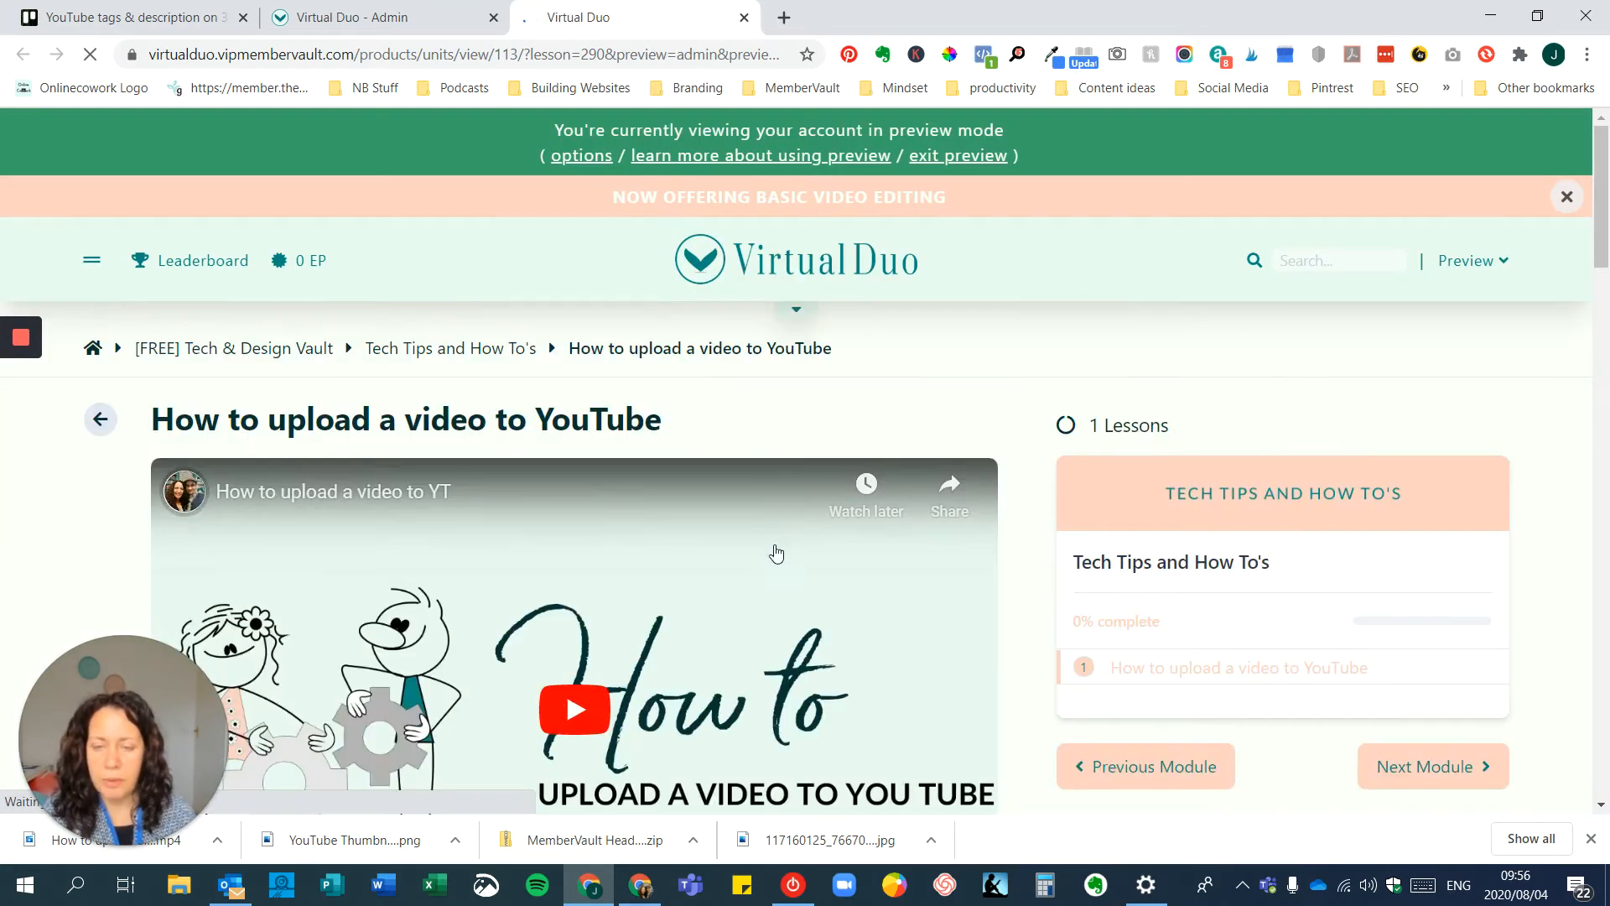
scroll(777, 553, "down", 10)
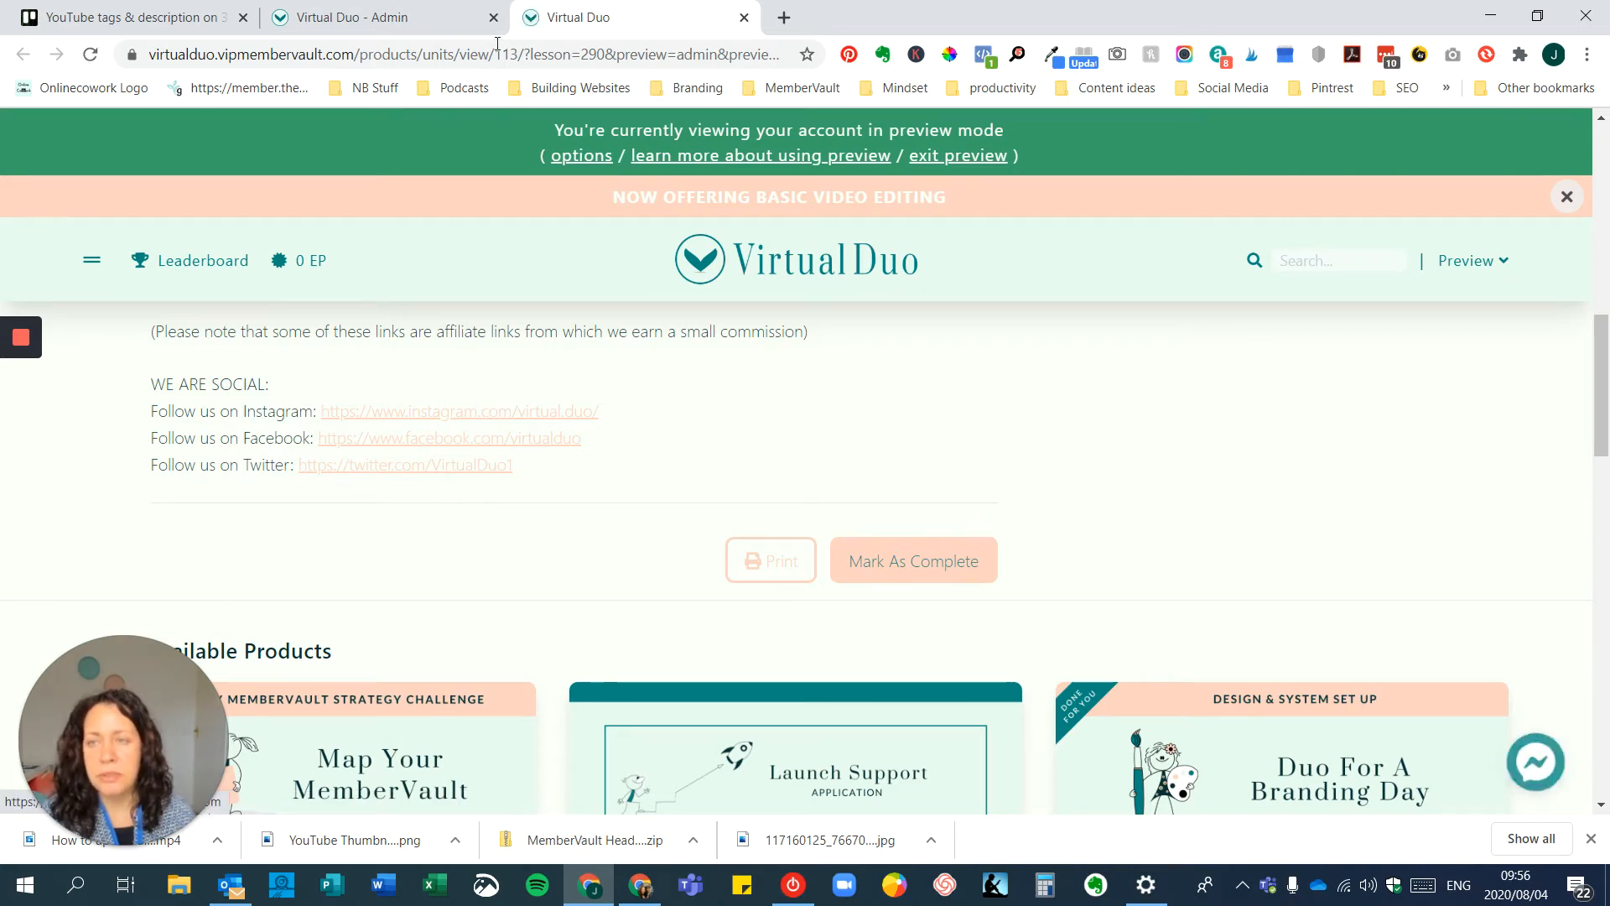
left_click(351, 11)
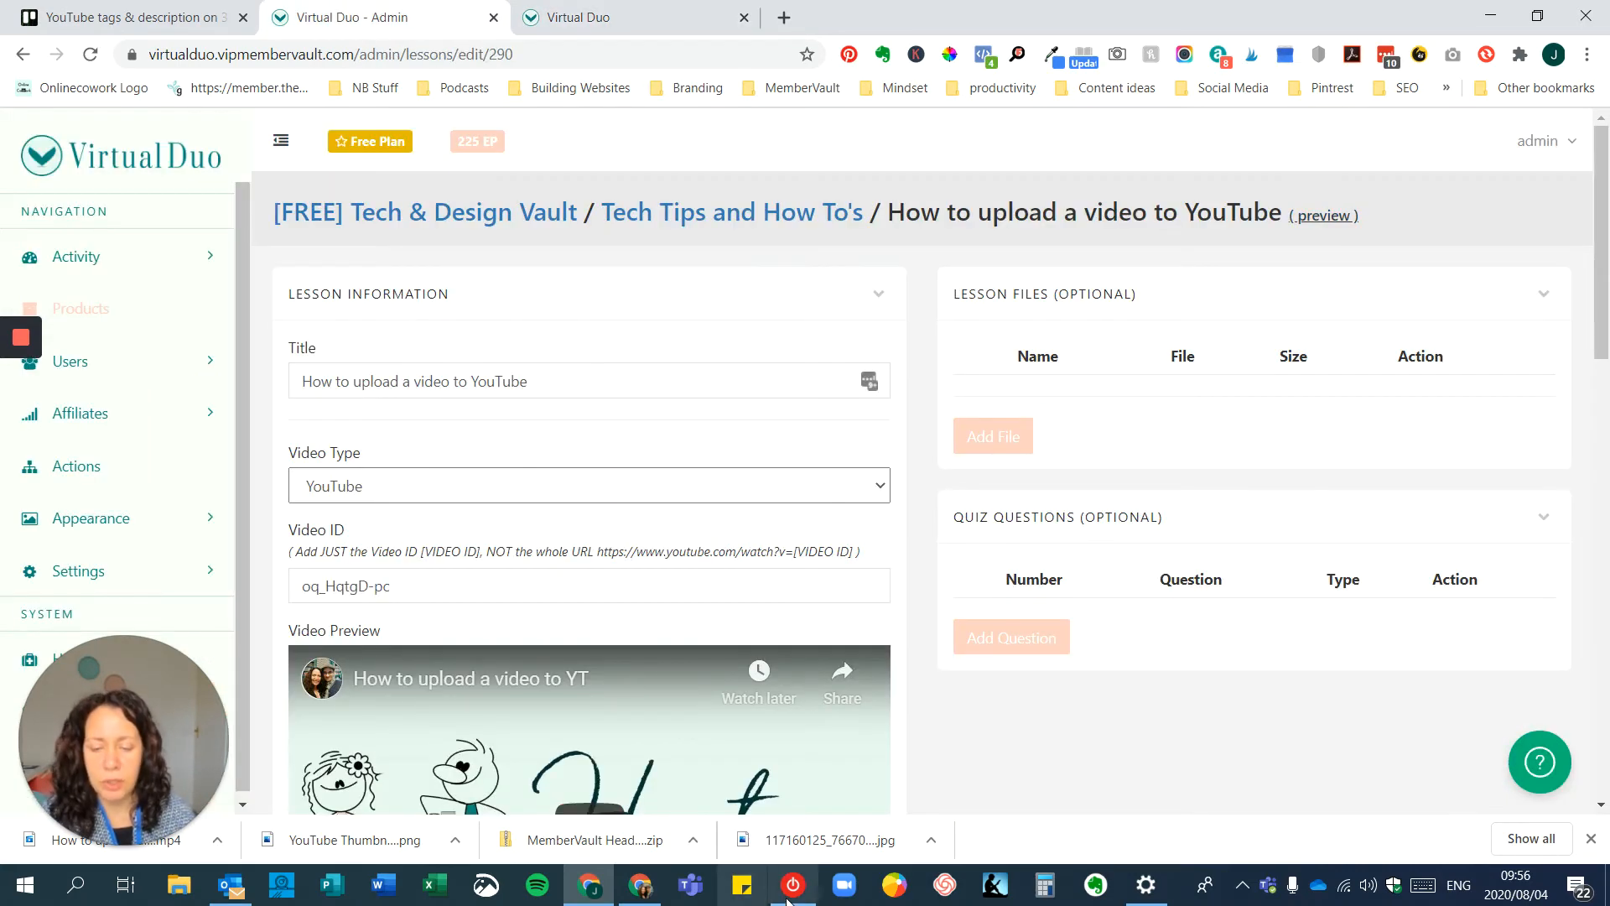
Switch back to the YouTube window and copy the embed code of the video "How to upload a video to YT"
left_click(651, 874)
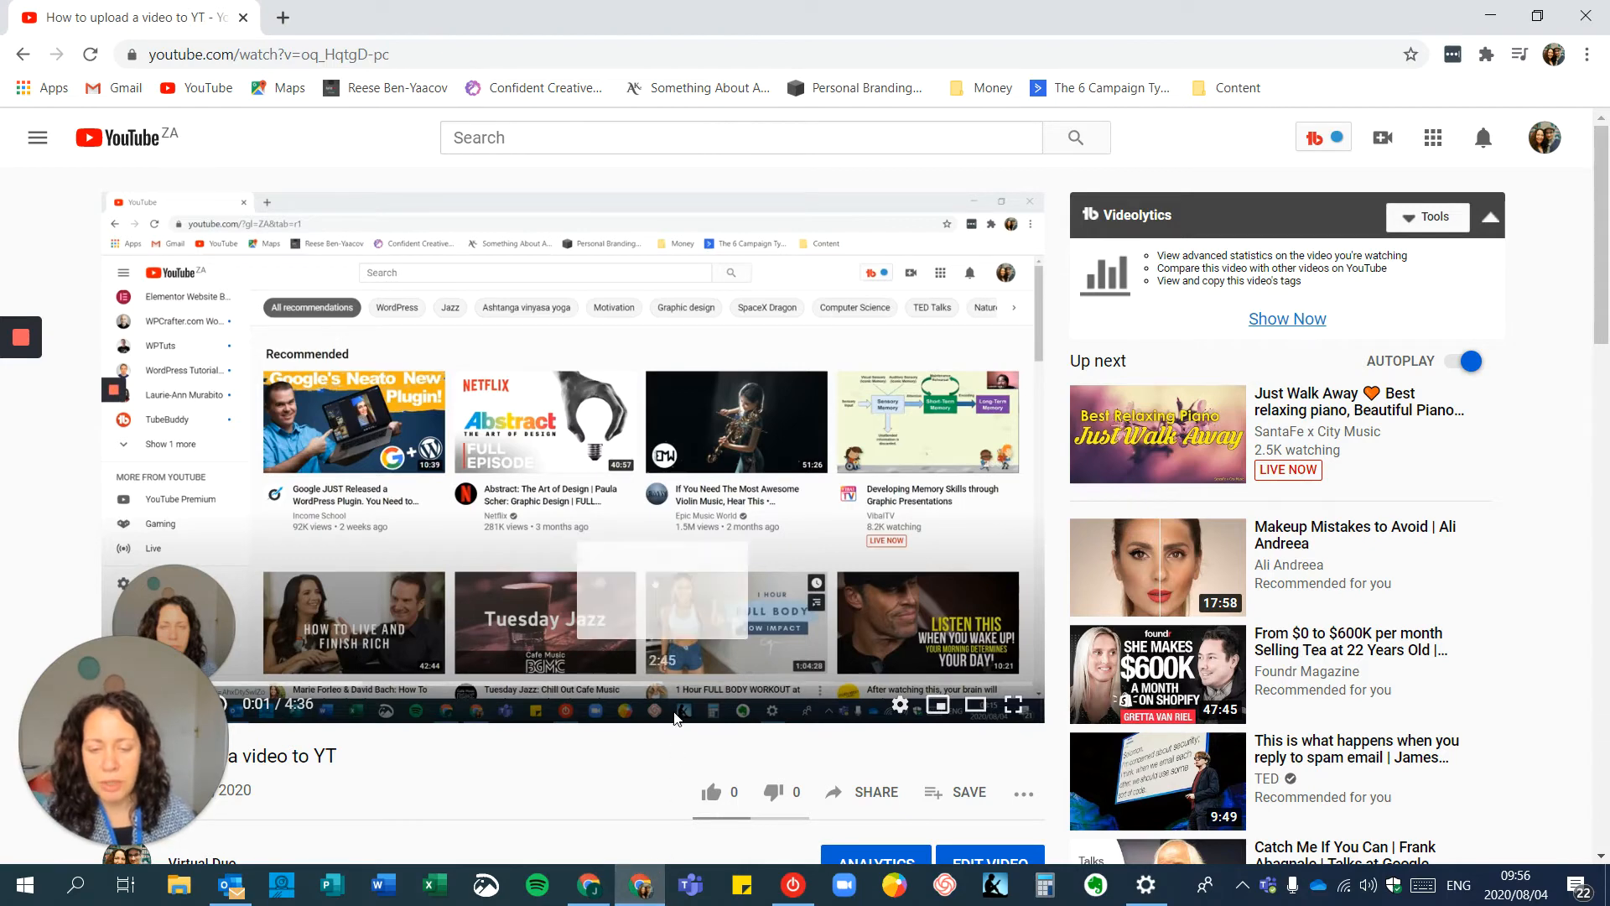
left_click(868, 793)
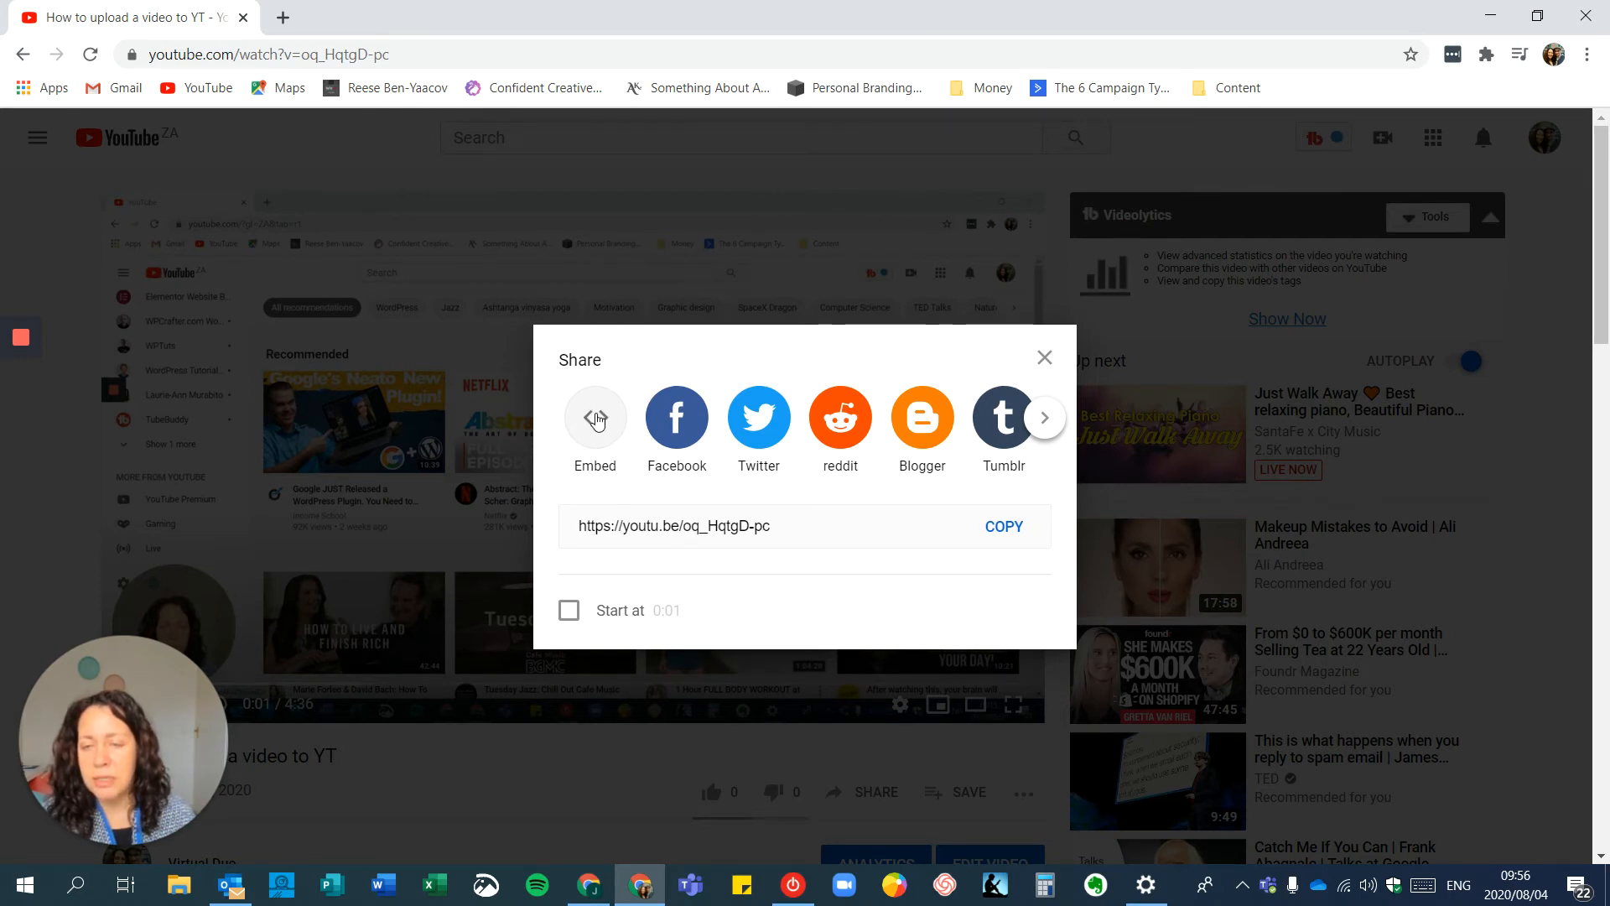
left_click(596, 419)
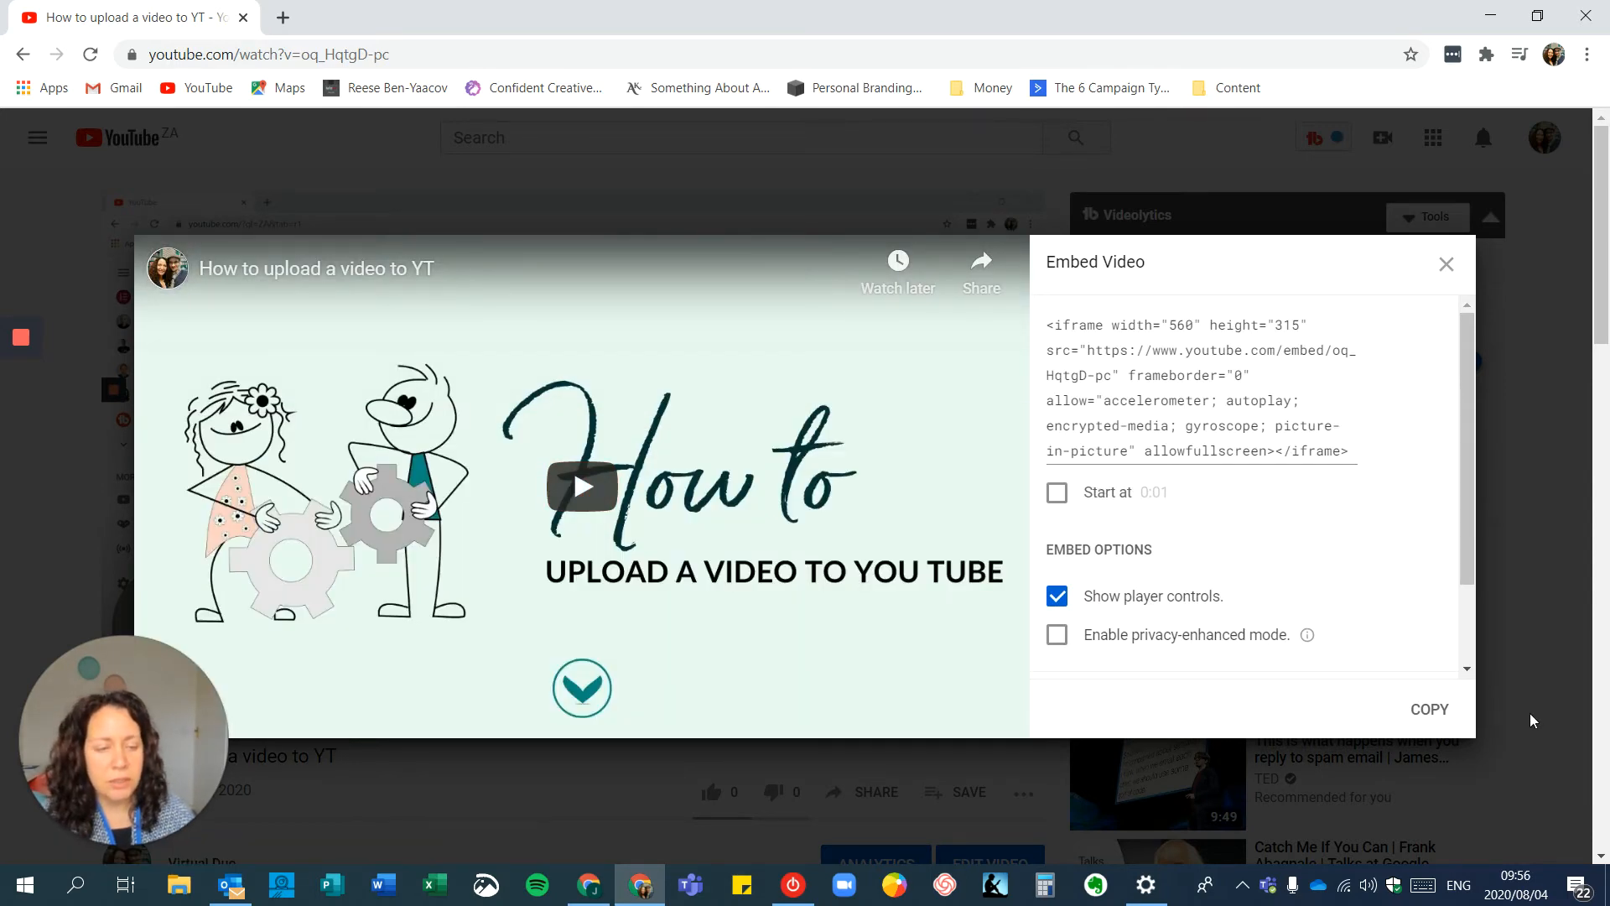
left_click(1429, 708)
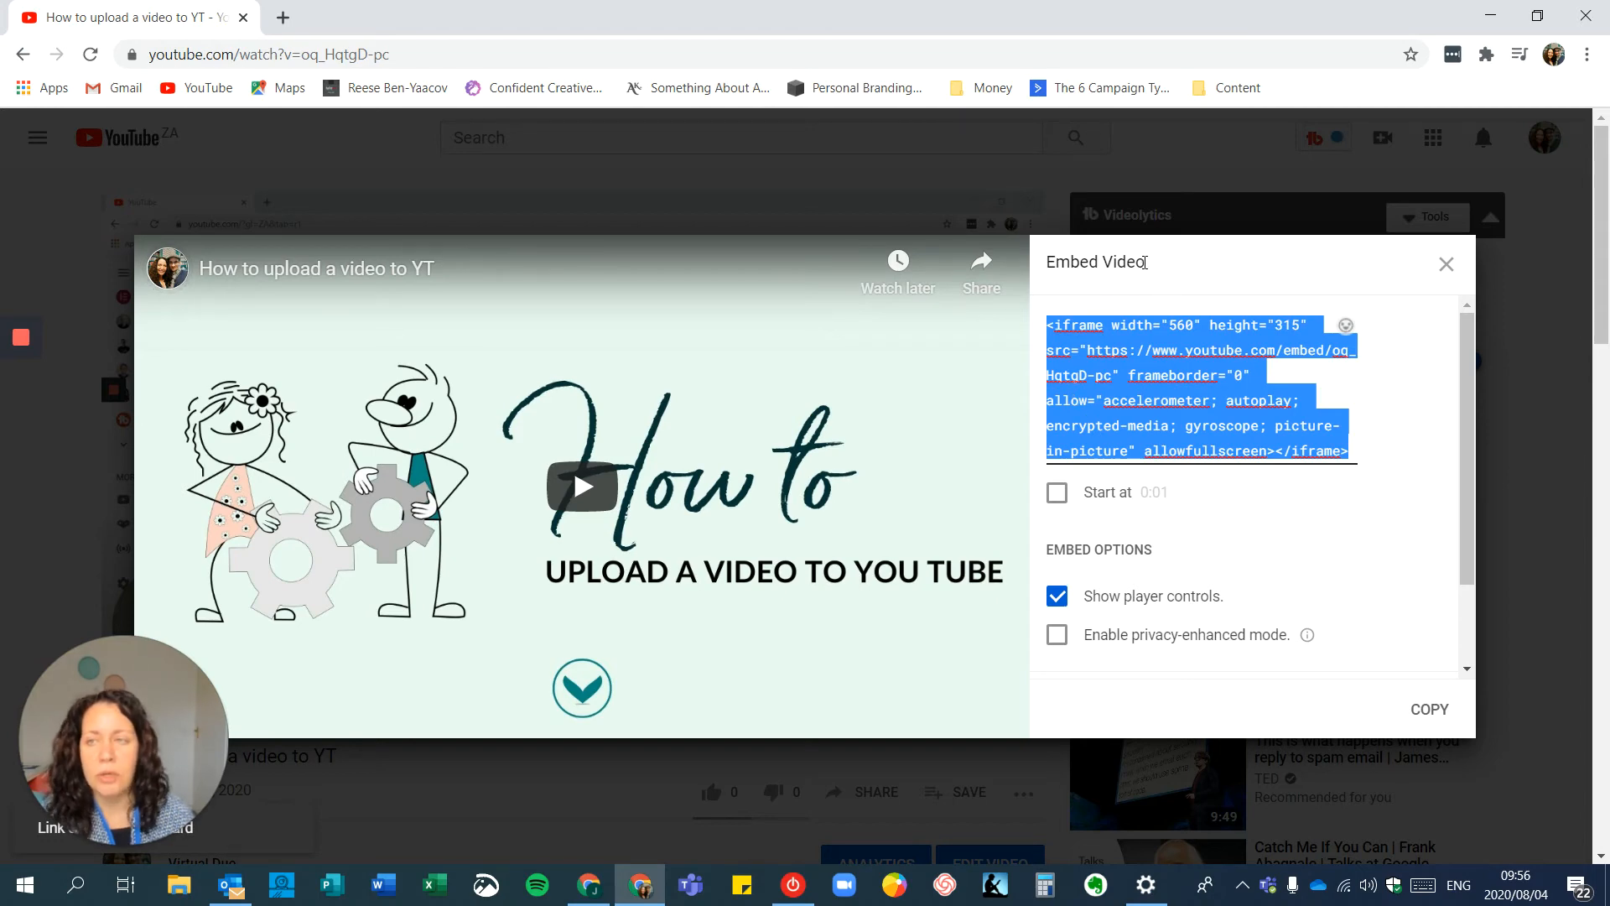
Return to the MemberVault lesson editor and add an empty paragraph below the Twitter link at the end of the lesson text
left_click(591, 890)
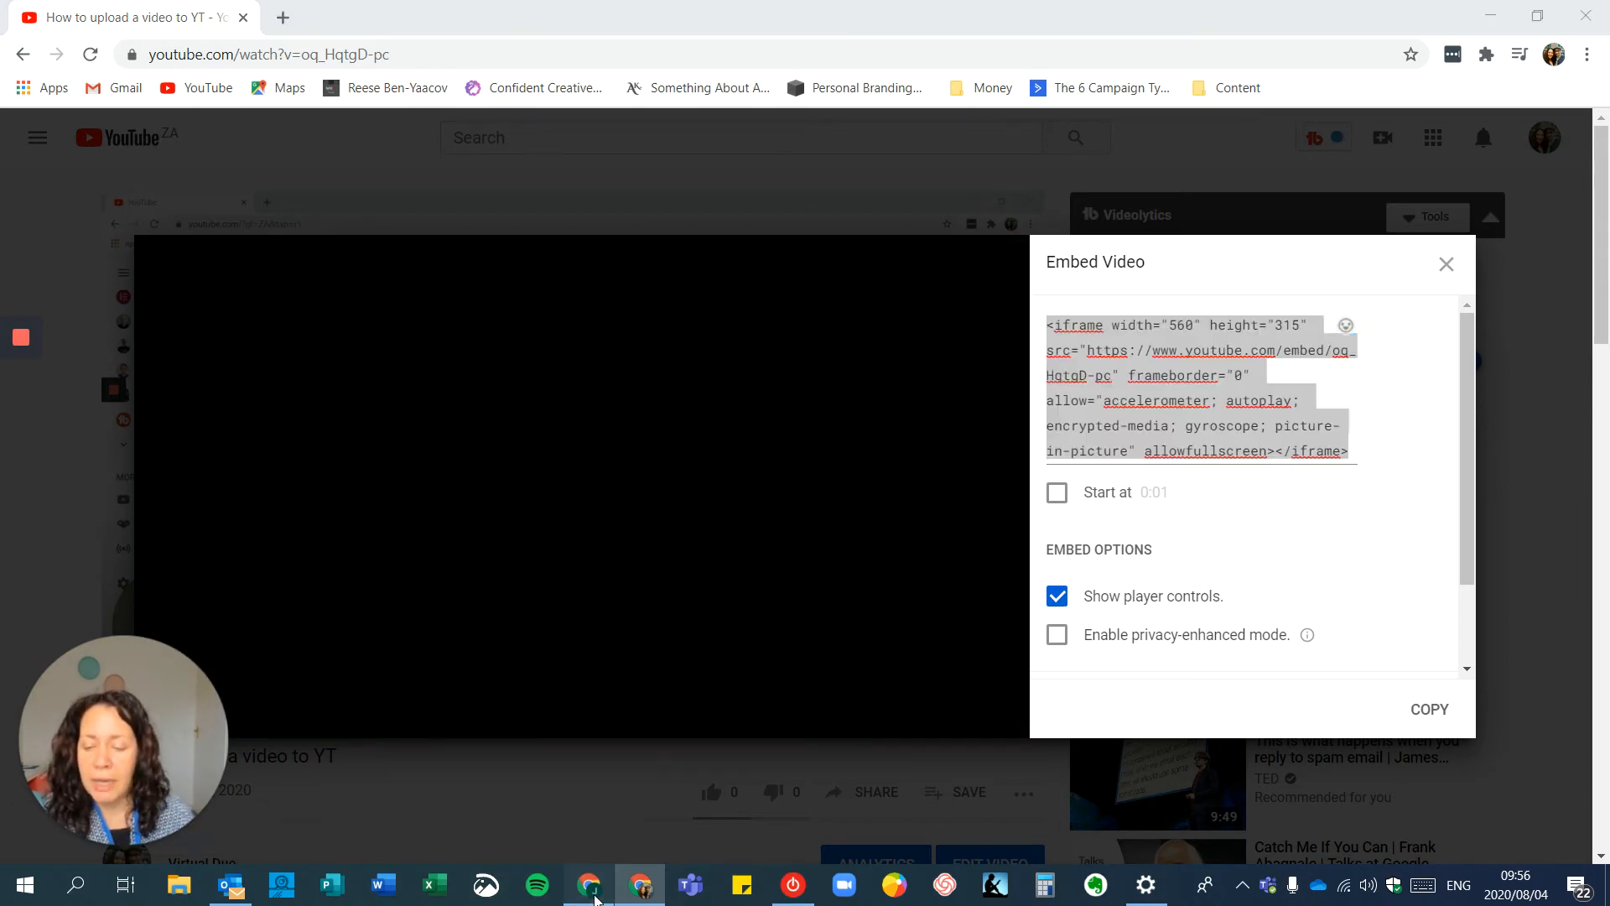
scroll(587, 728, "down", 3)
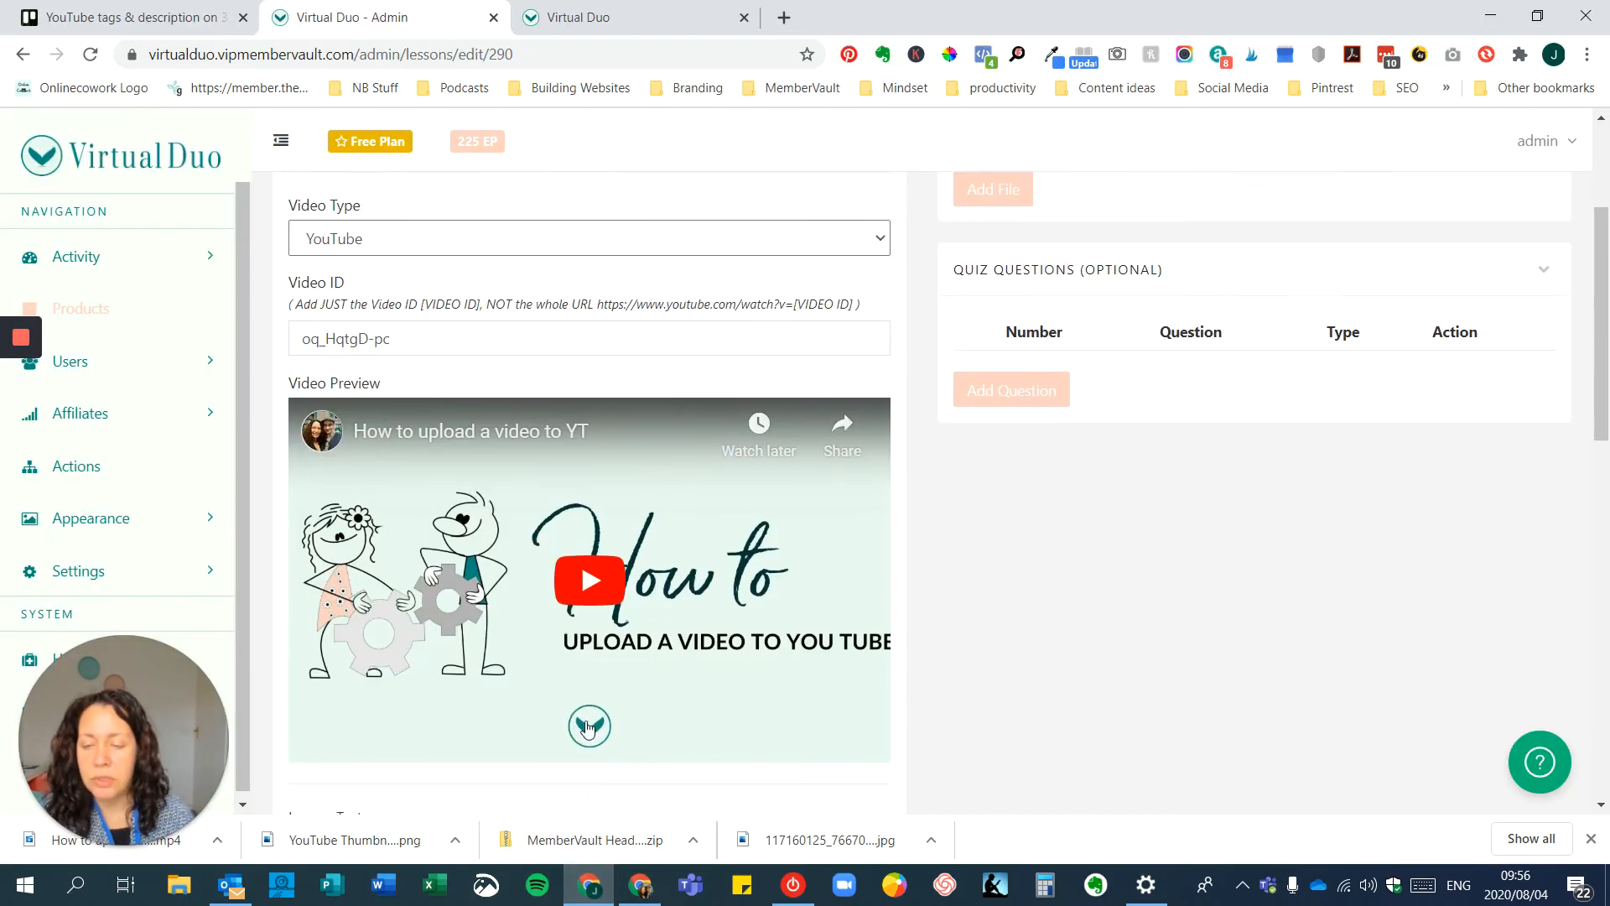
scroll(587, 728, "down", 7)
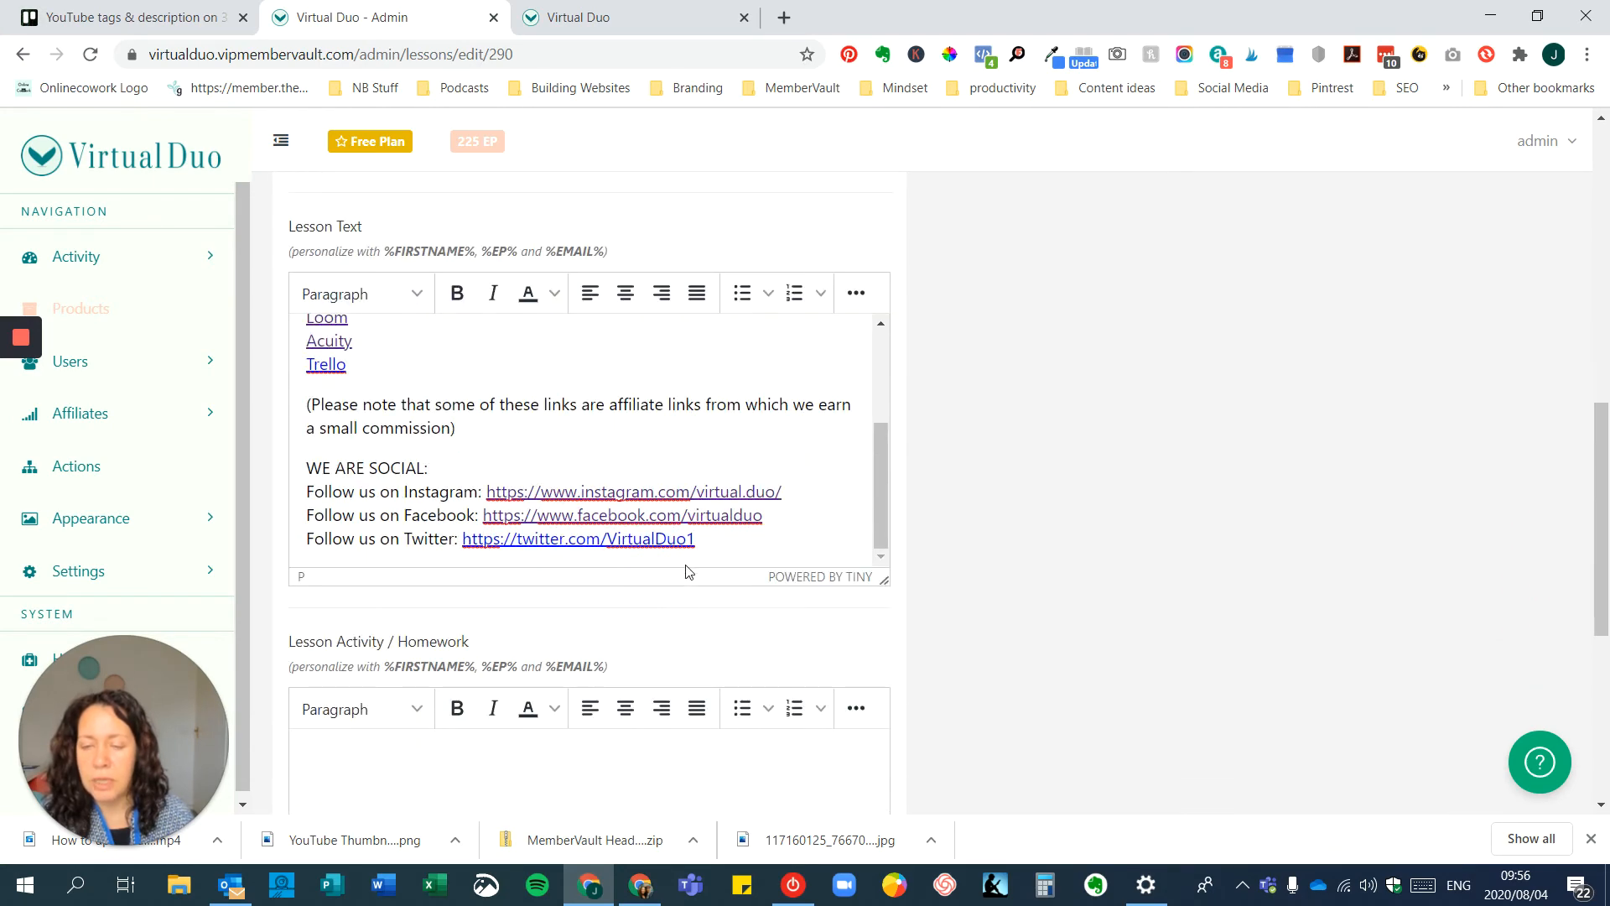
left_click(710, 539)
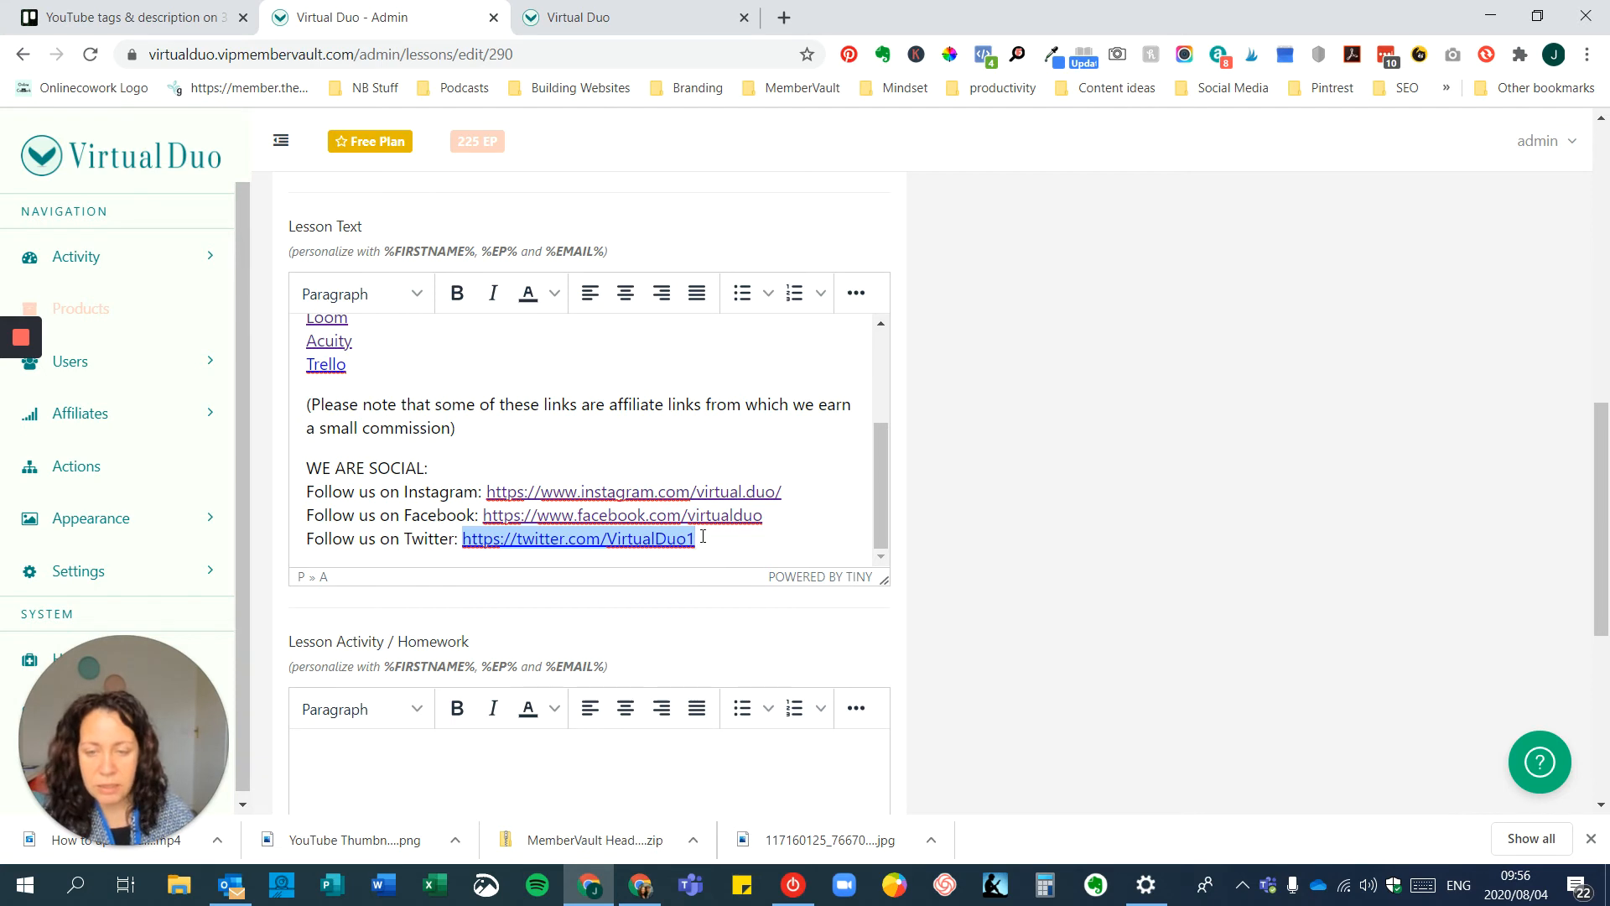
key("Right")
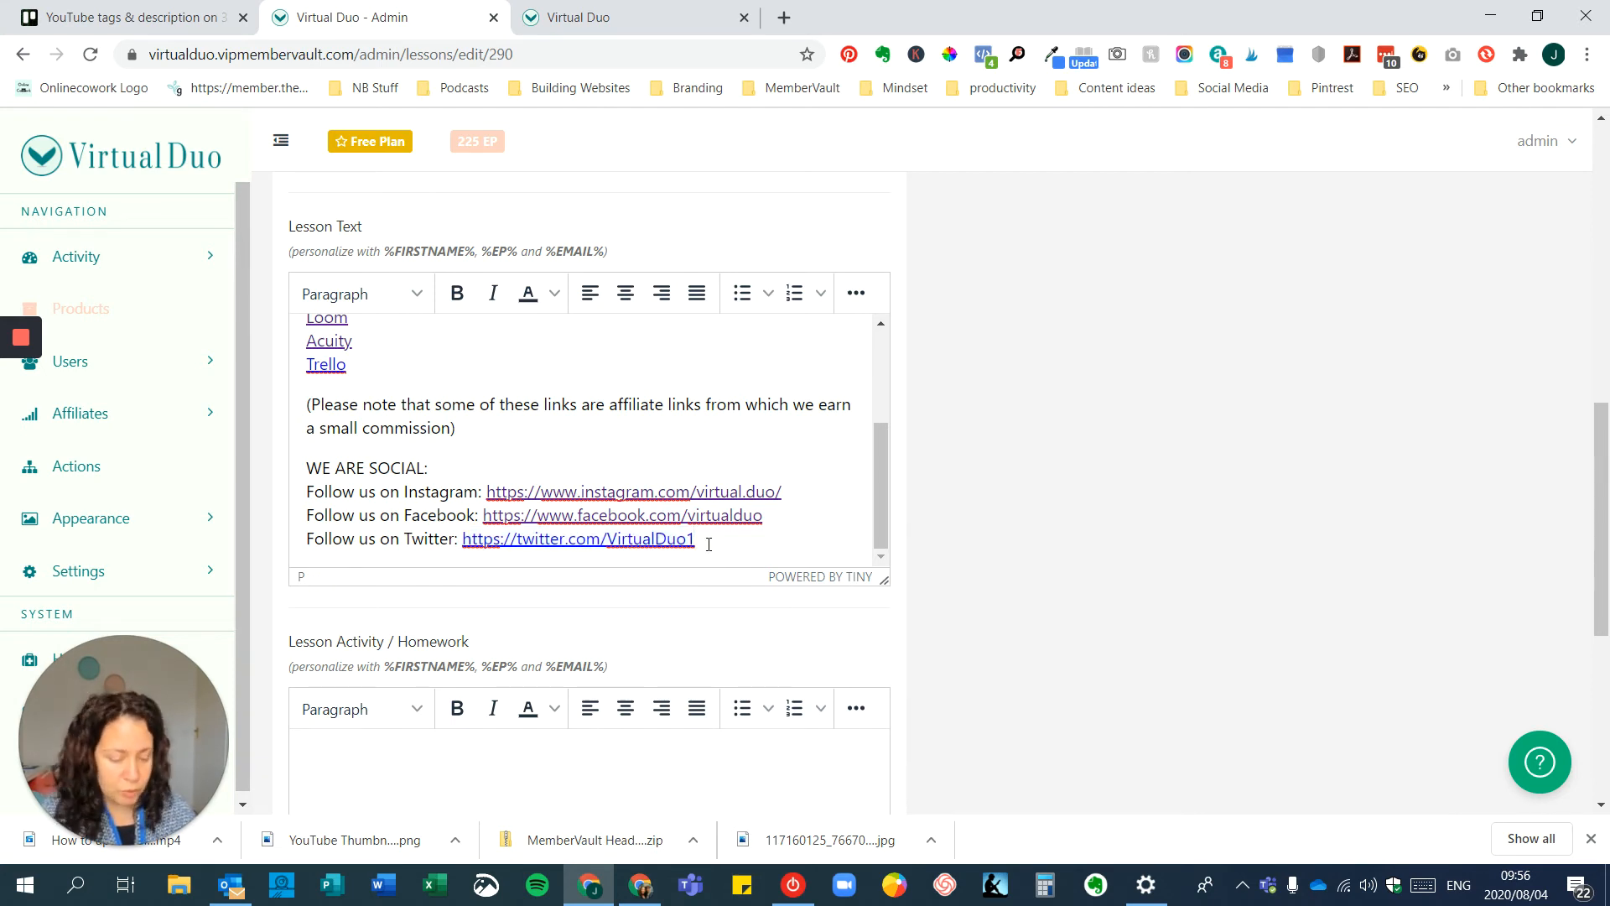
key("Return")
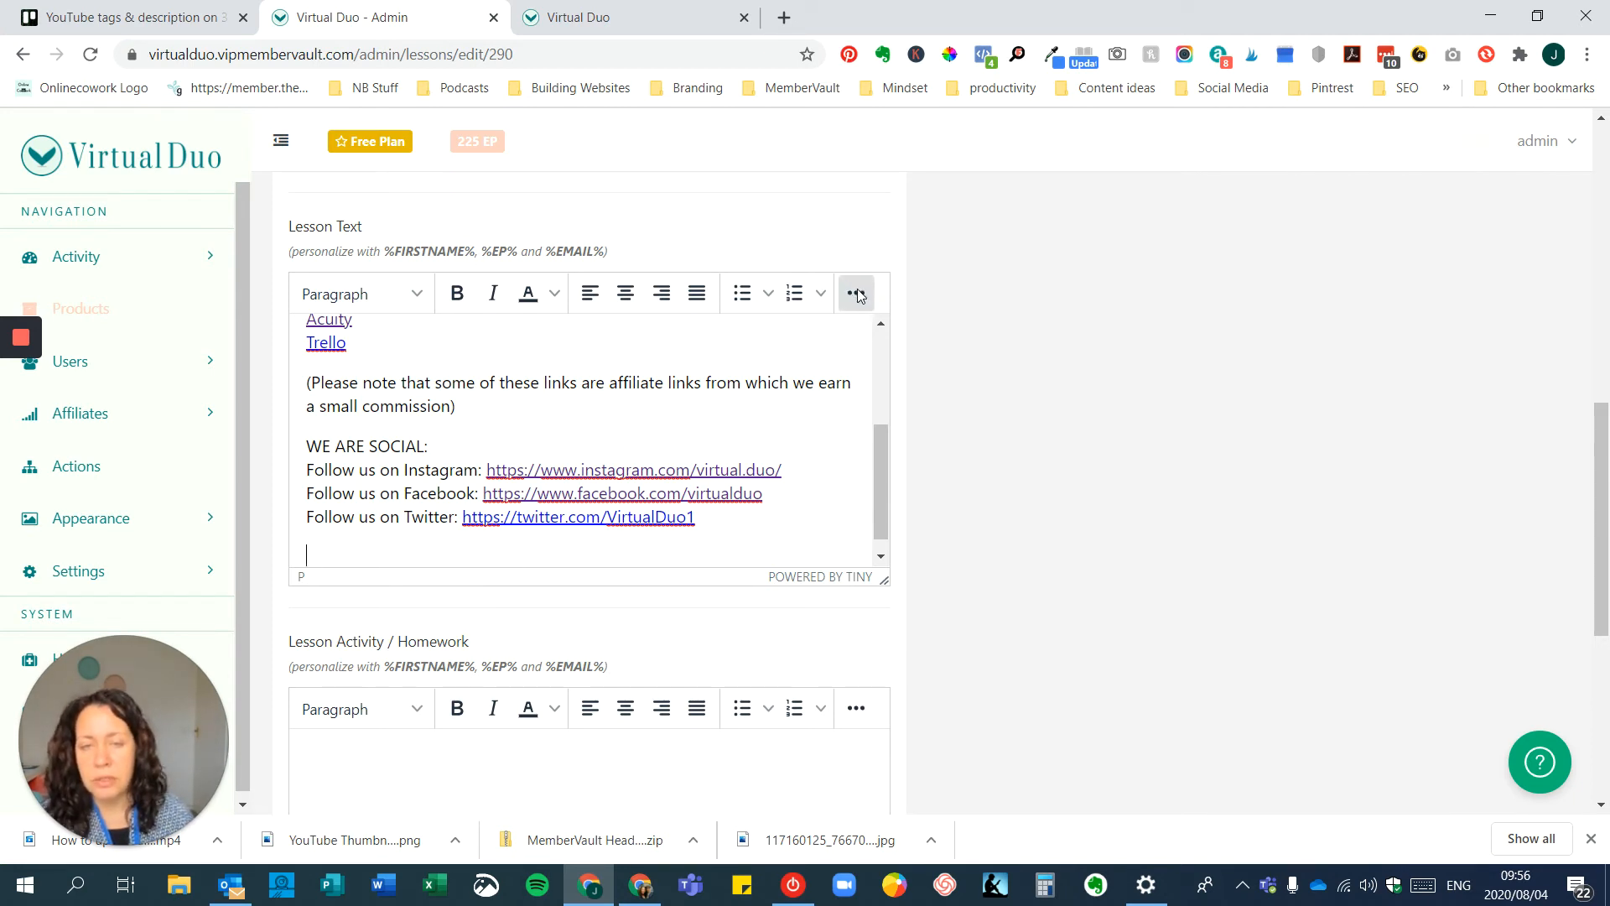
Insert the copied YouTube iframe embed code below the last paragraph in the lesson text's source code, save it, and check the embedded video
left_click(858, 292)
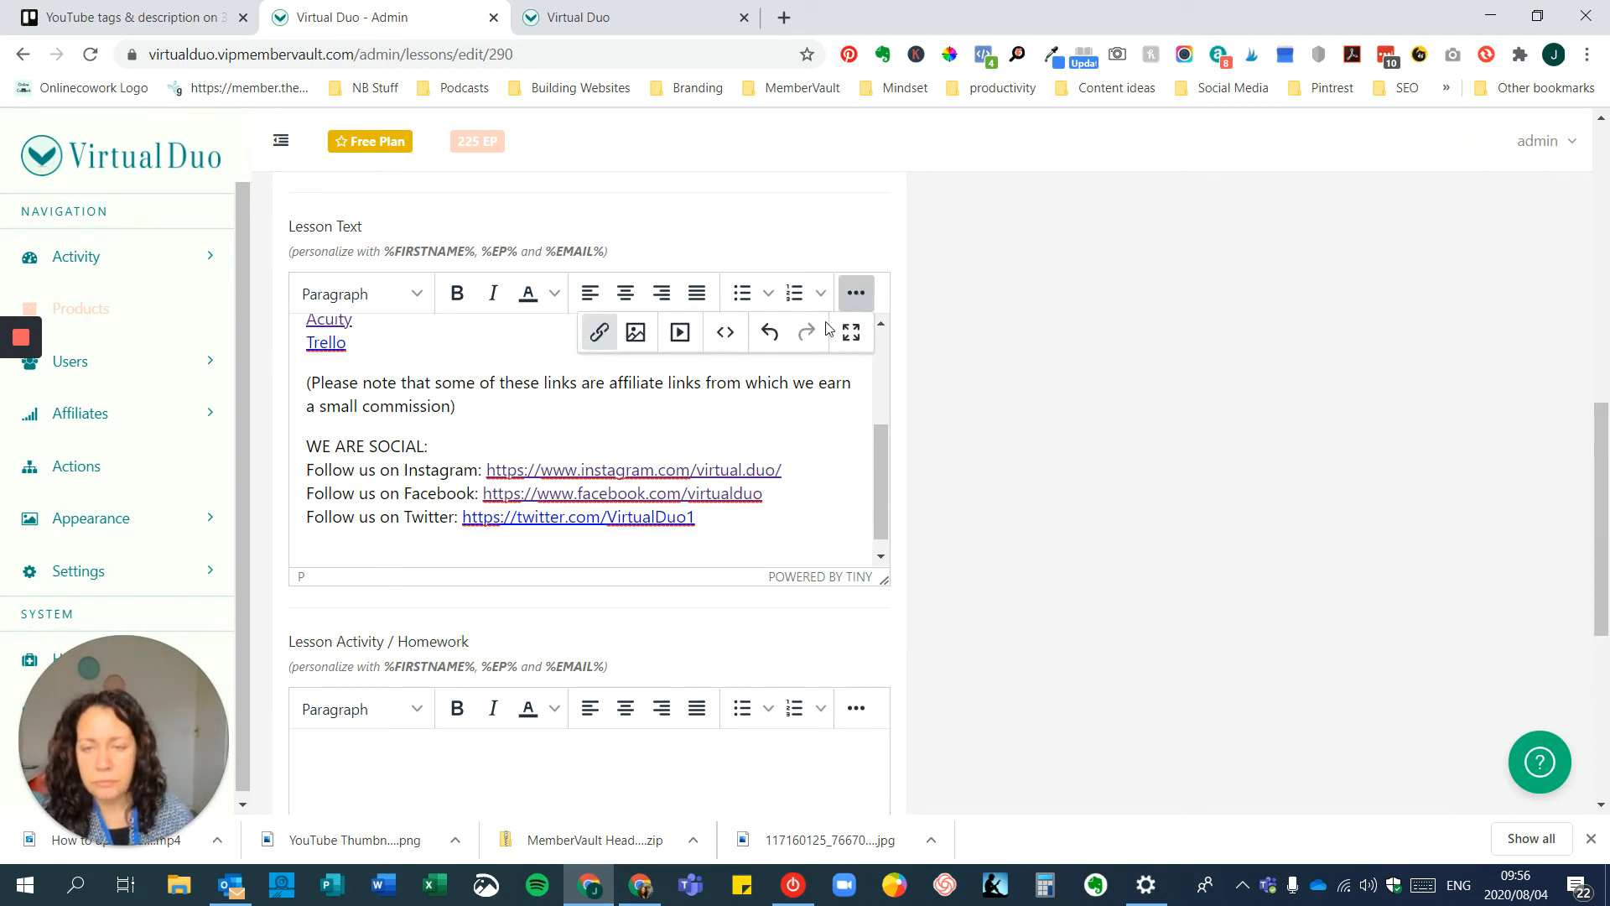
left_click(727, 335)
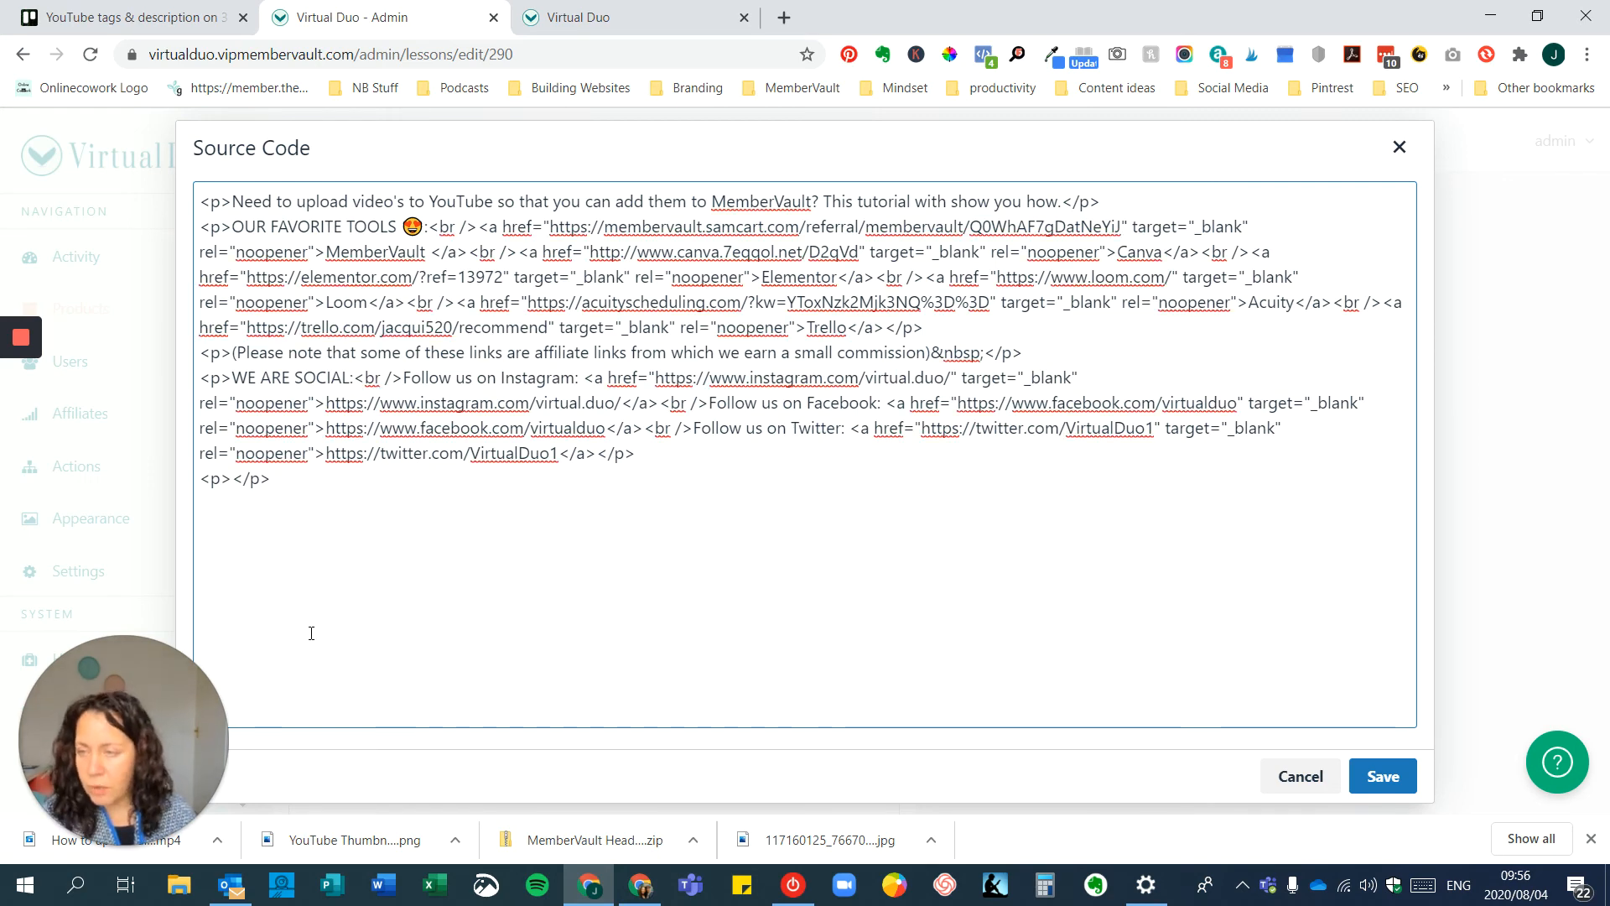
right_click(204, 530)
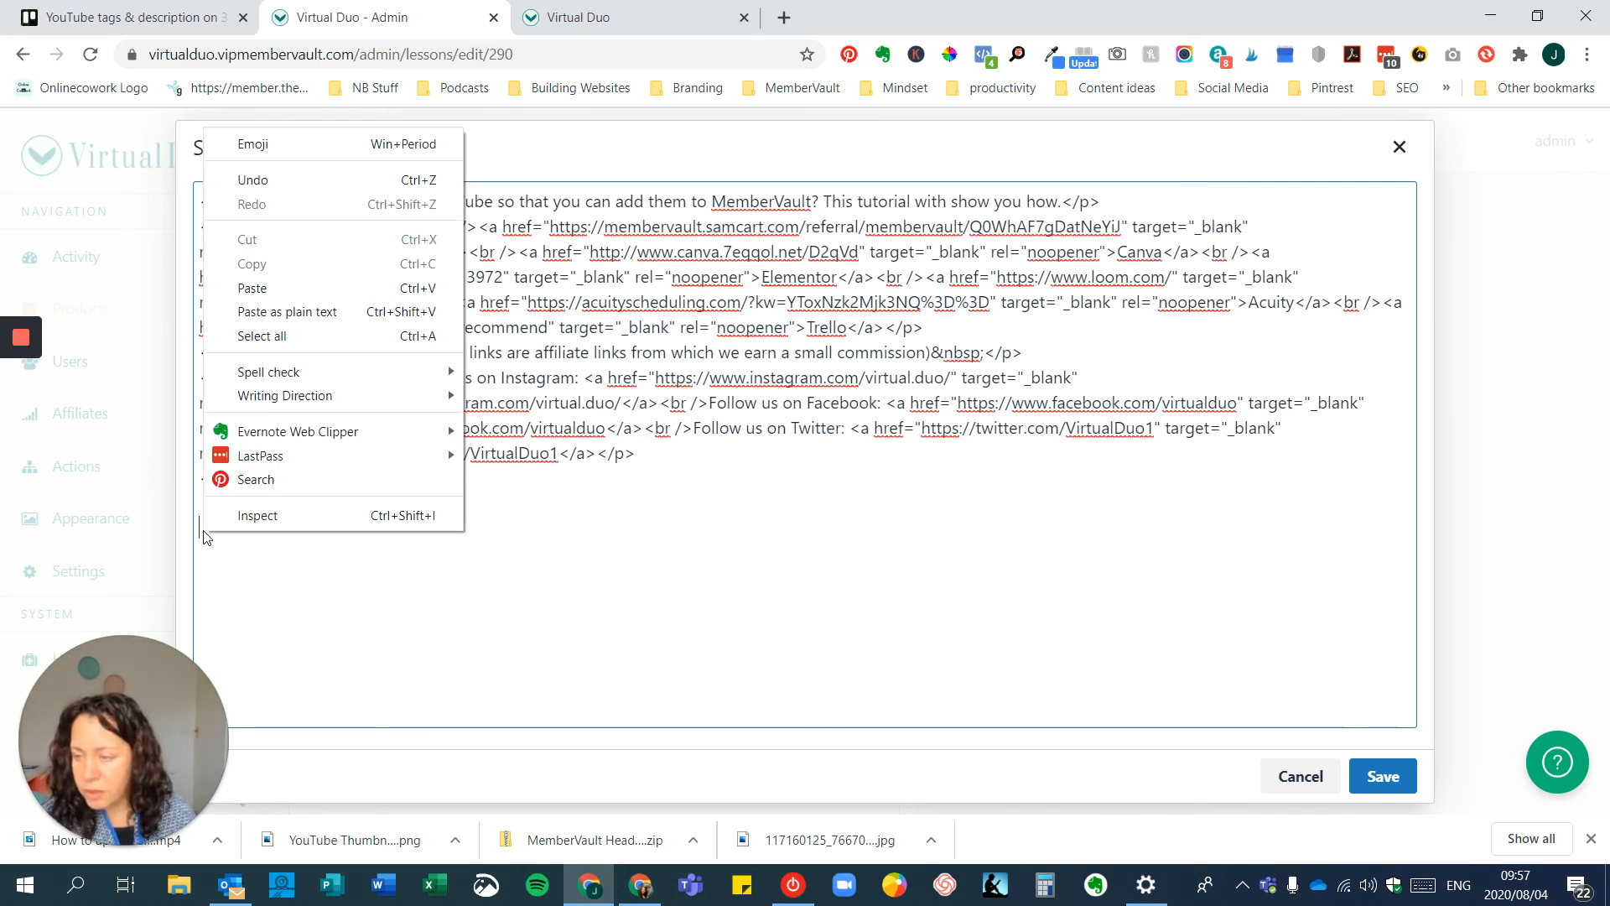
left_click(252, 288)
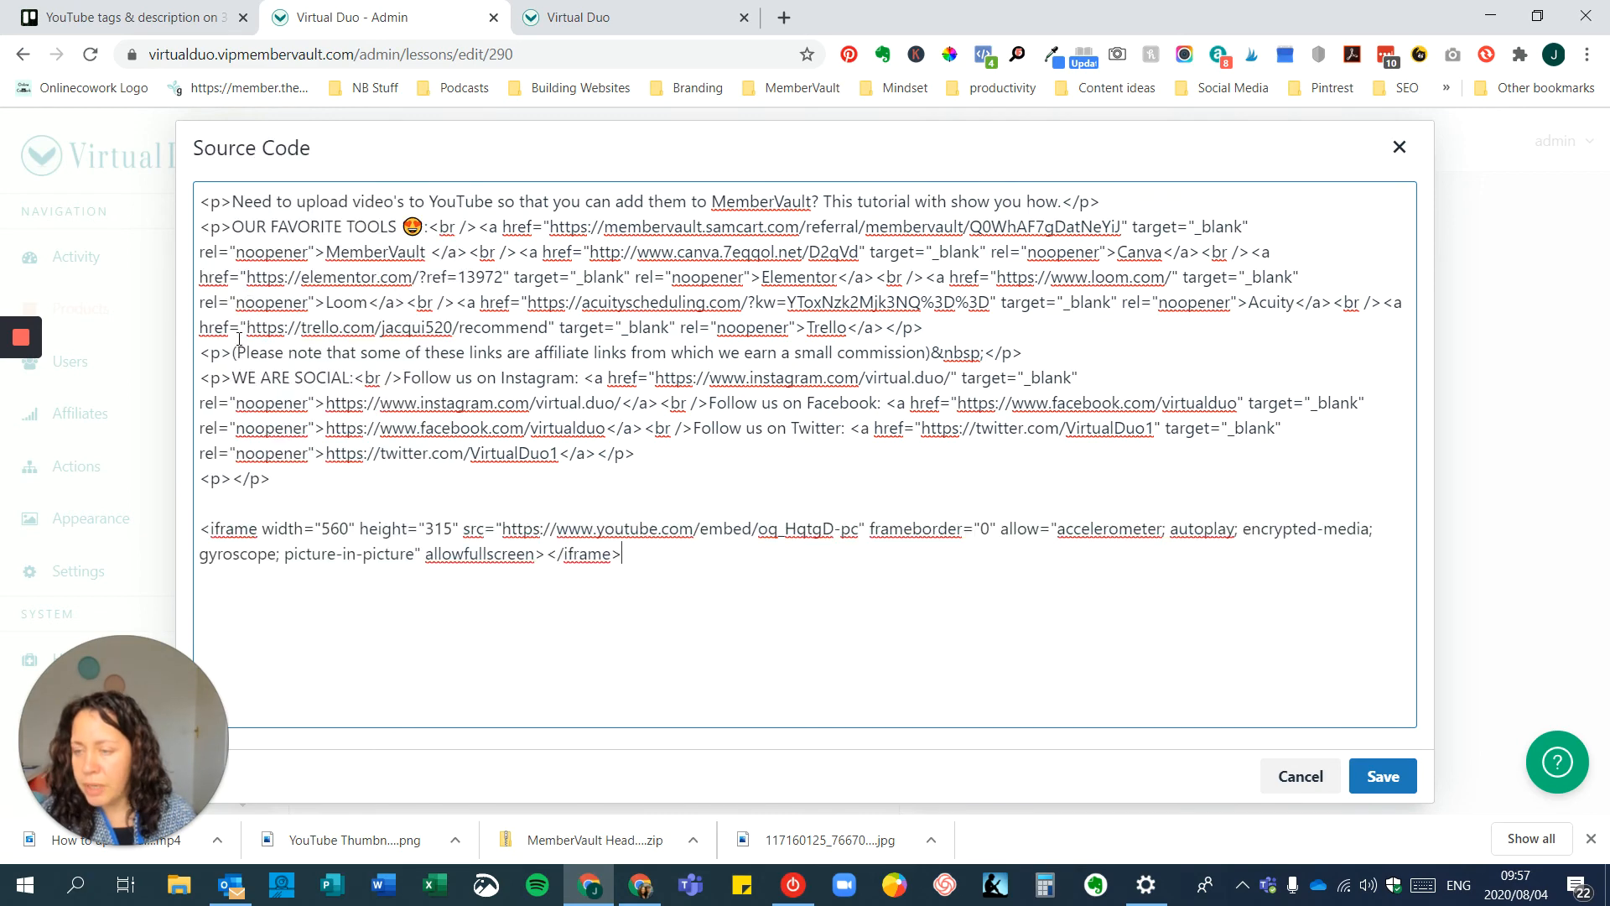
left_click(1388, 778)
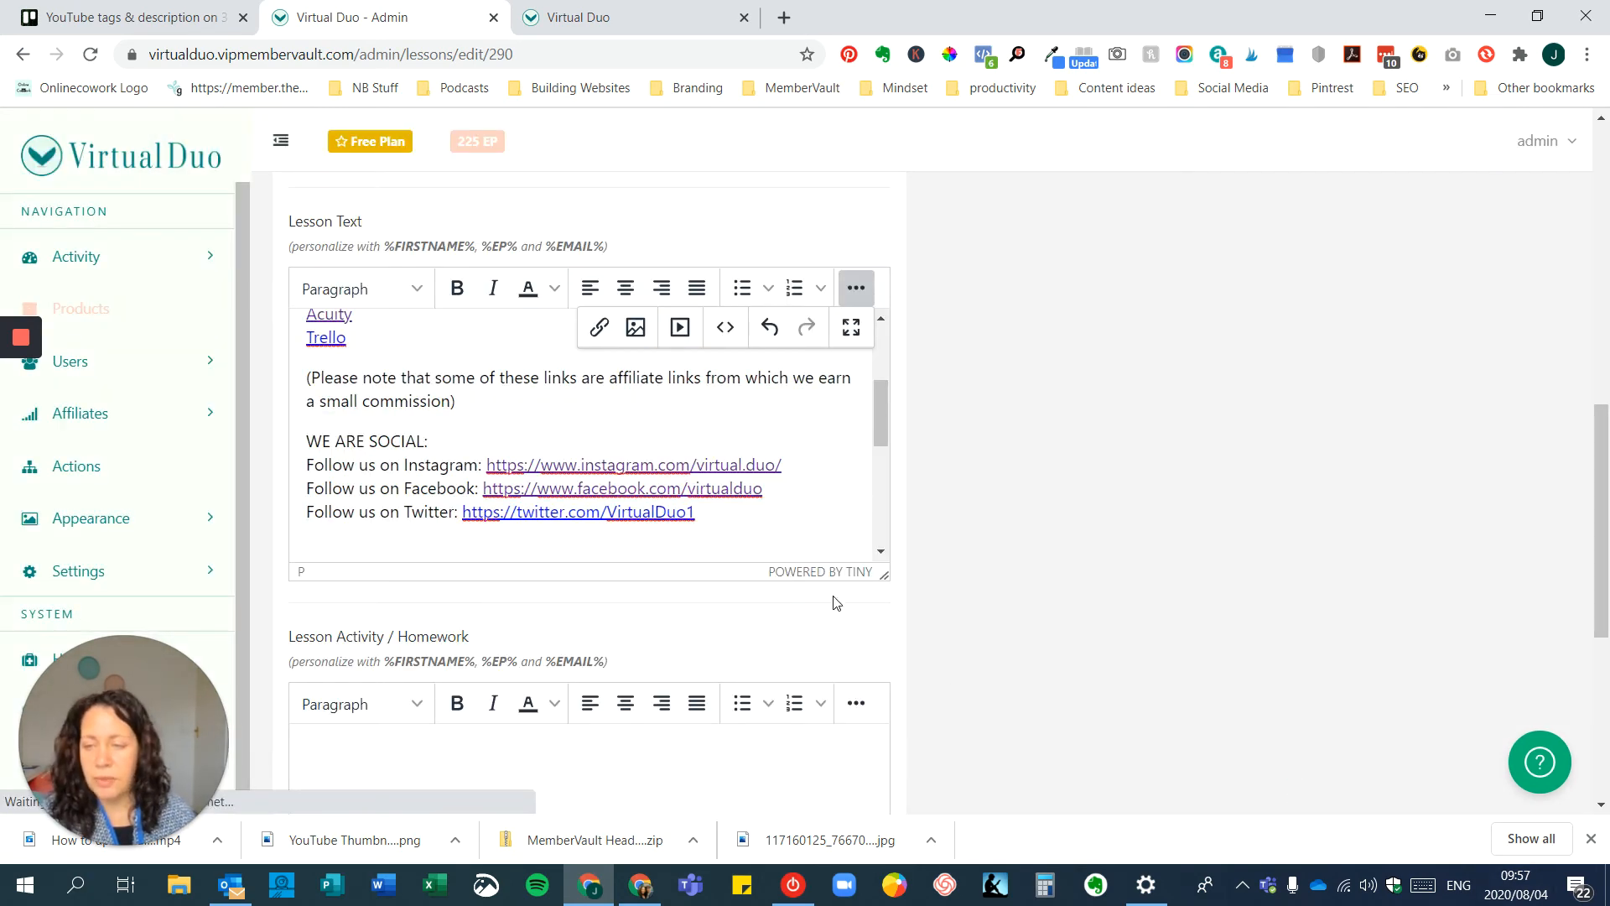
scroll(732, 512, "down", 3)
scroll(732, 511, "down", 2)
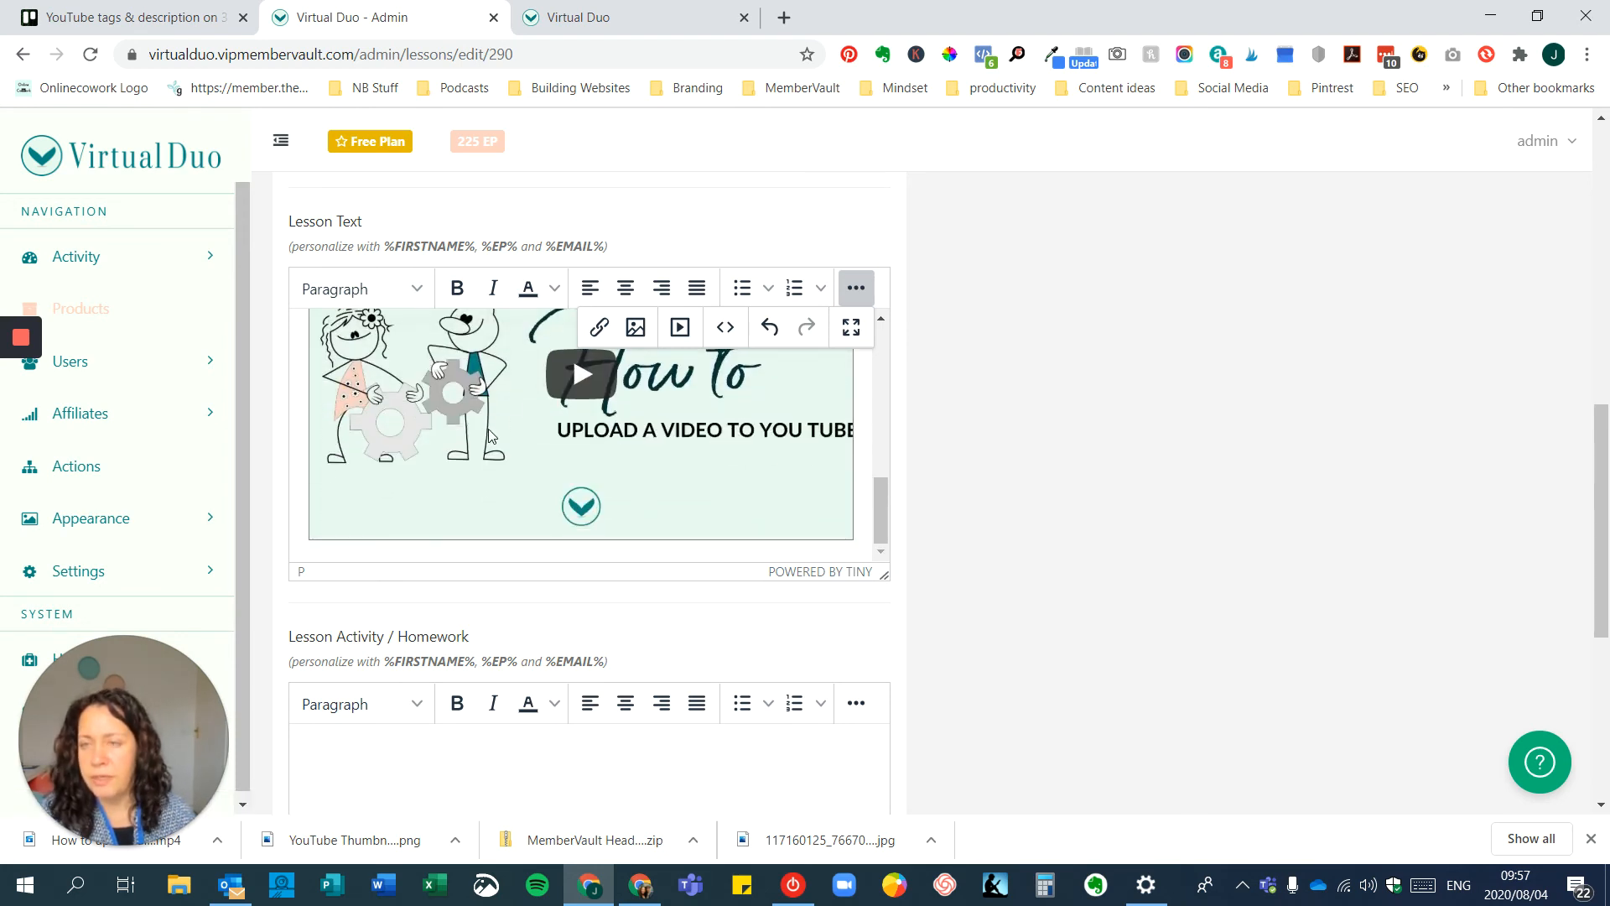
Open the member preview of the lesson and examine the main video and the video embedded below the lesson text
scroll(1049, 510, "up", 10)
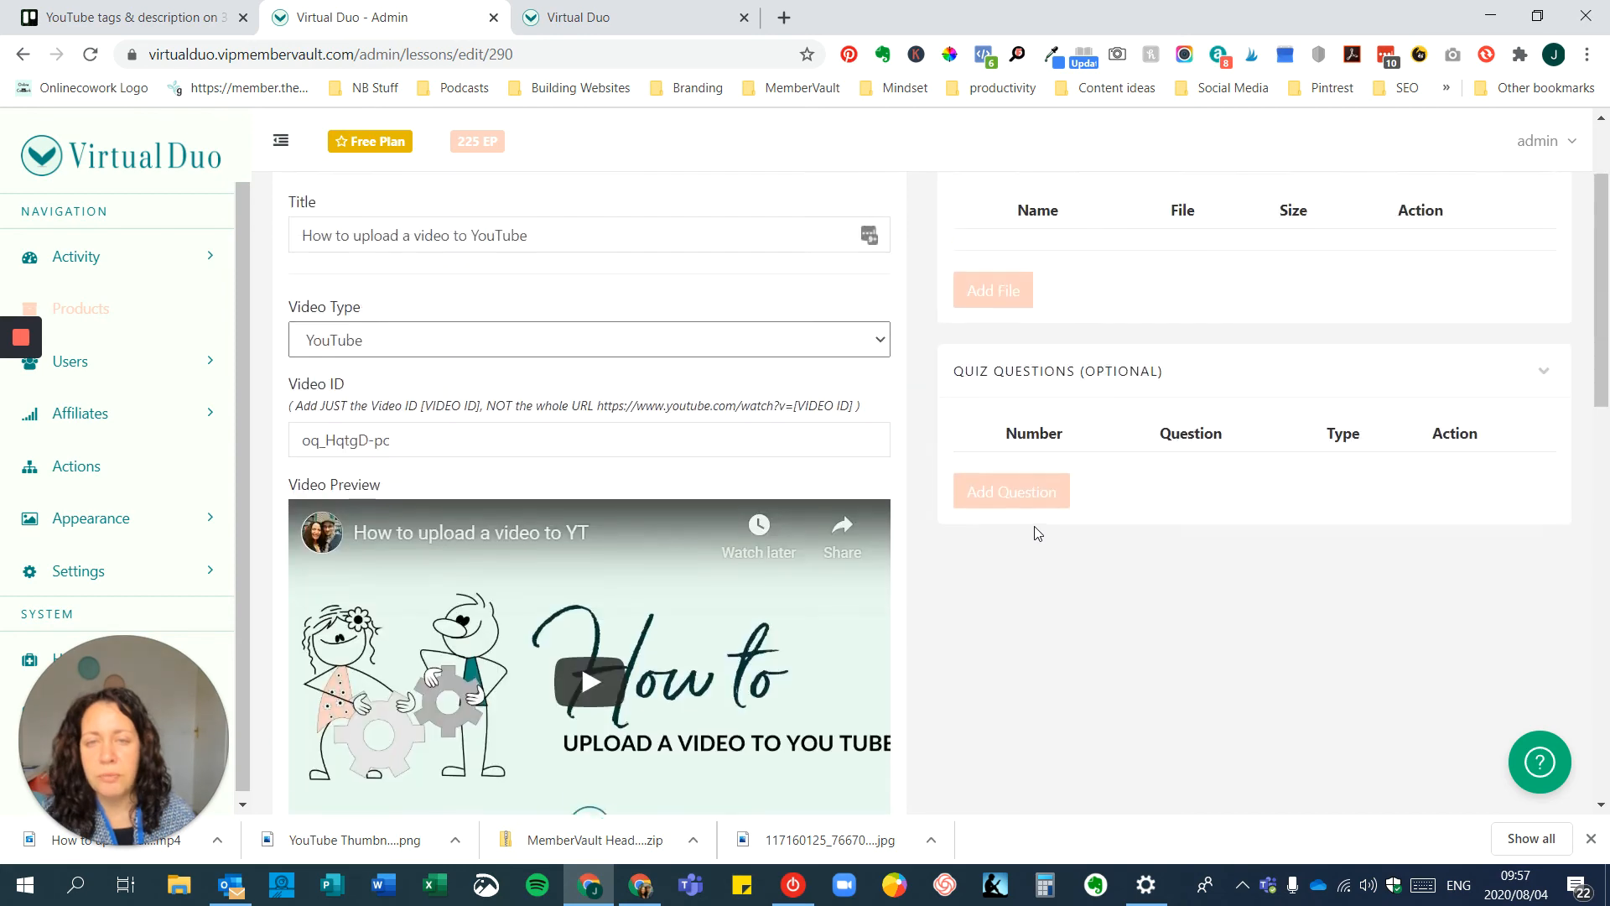
left_click(1328, 216)
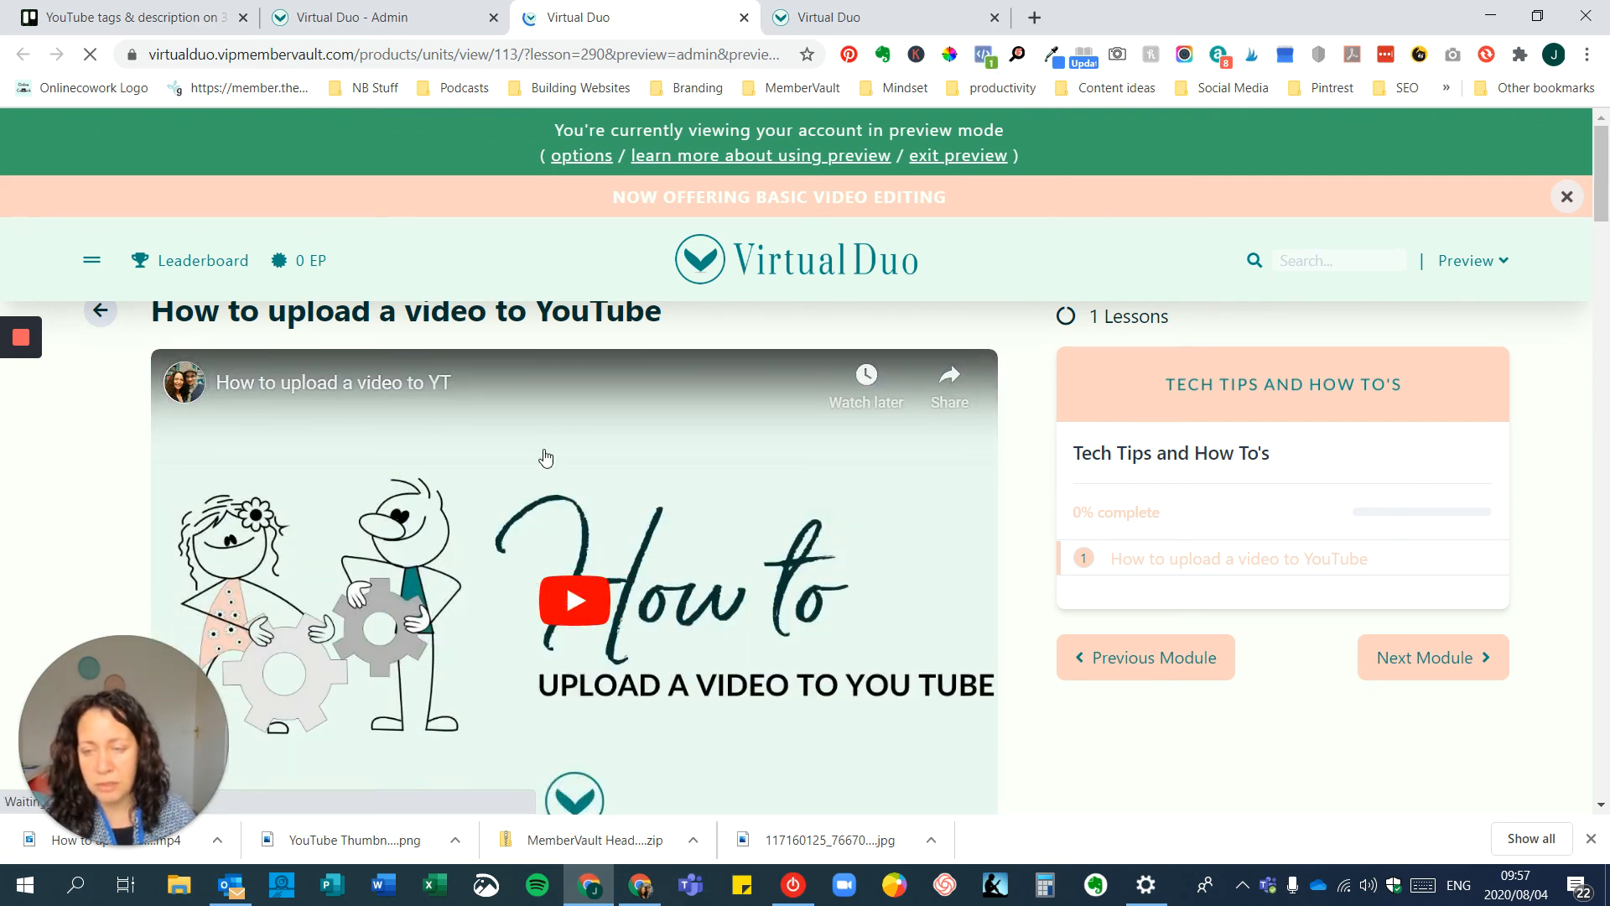
scroll(643, 579, "down", 10)
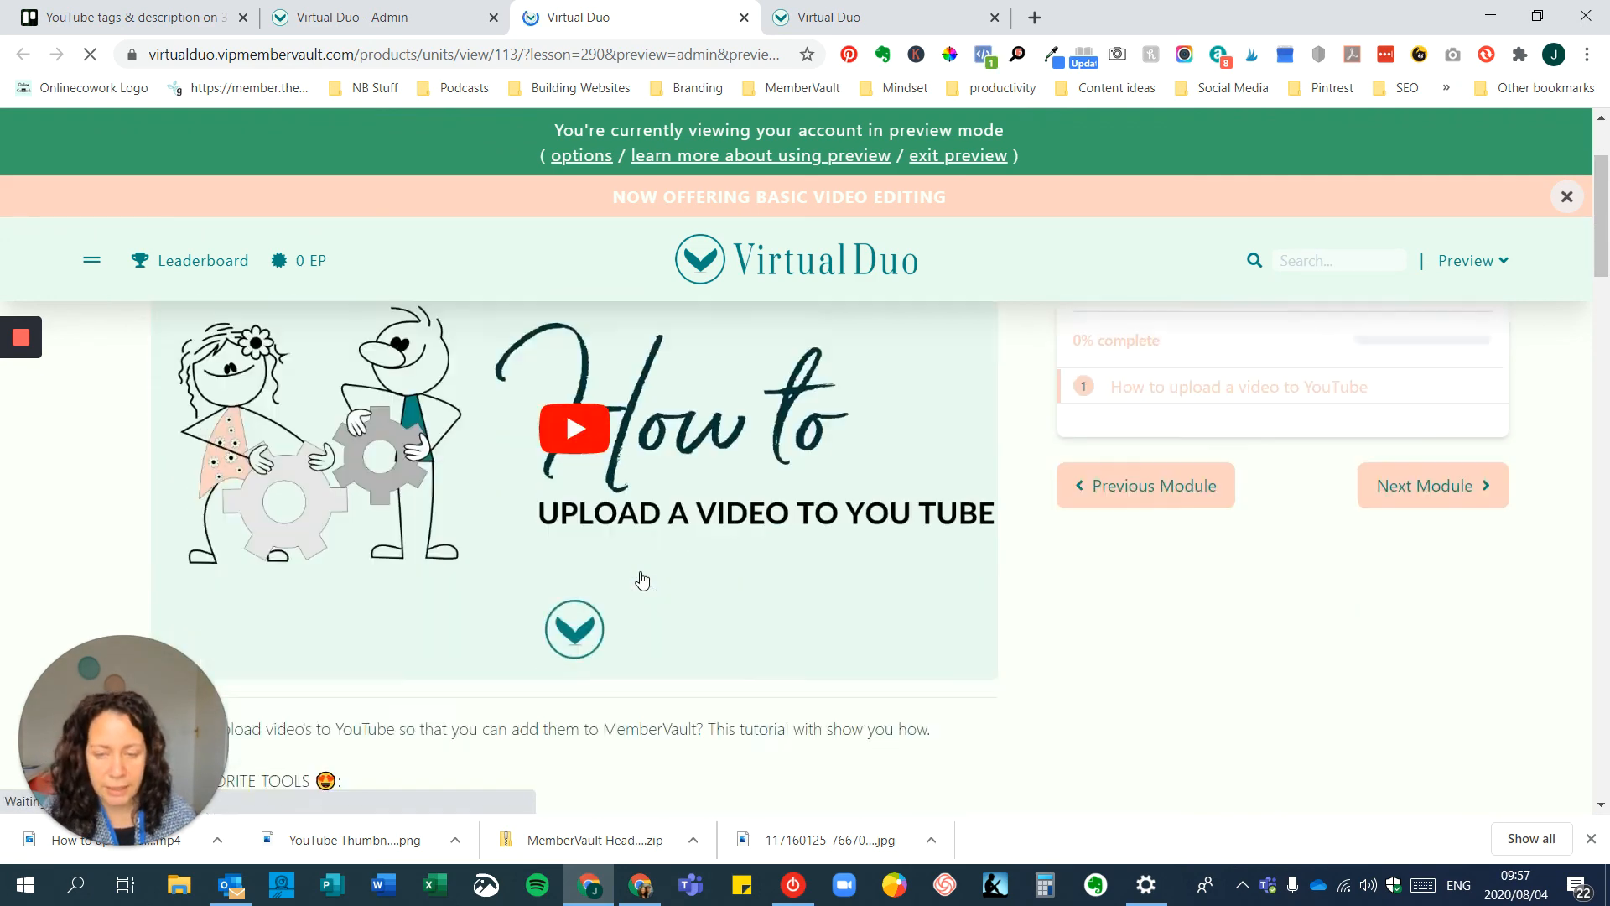
scroll(643, 579, "down", 5)
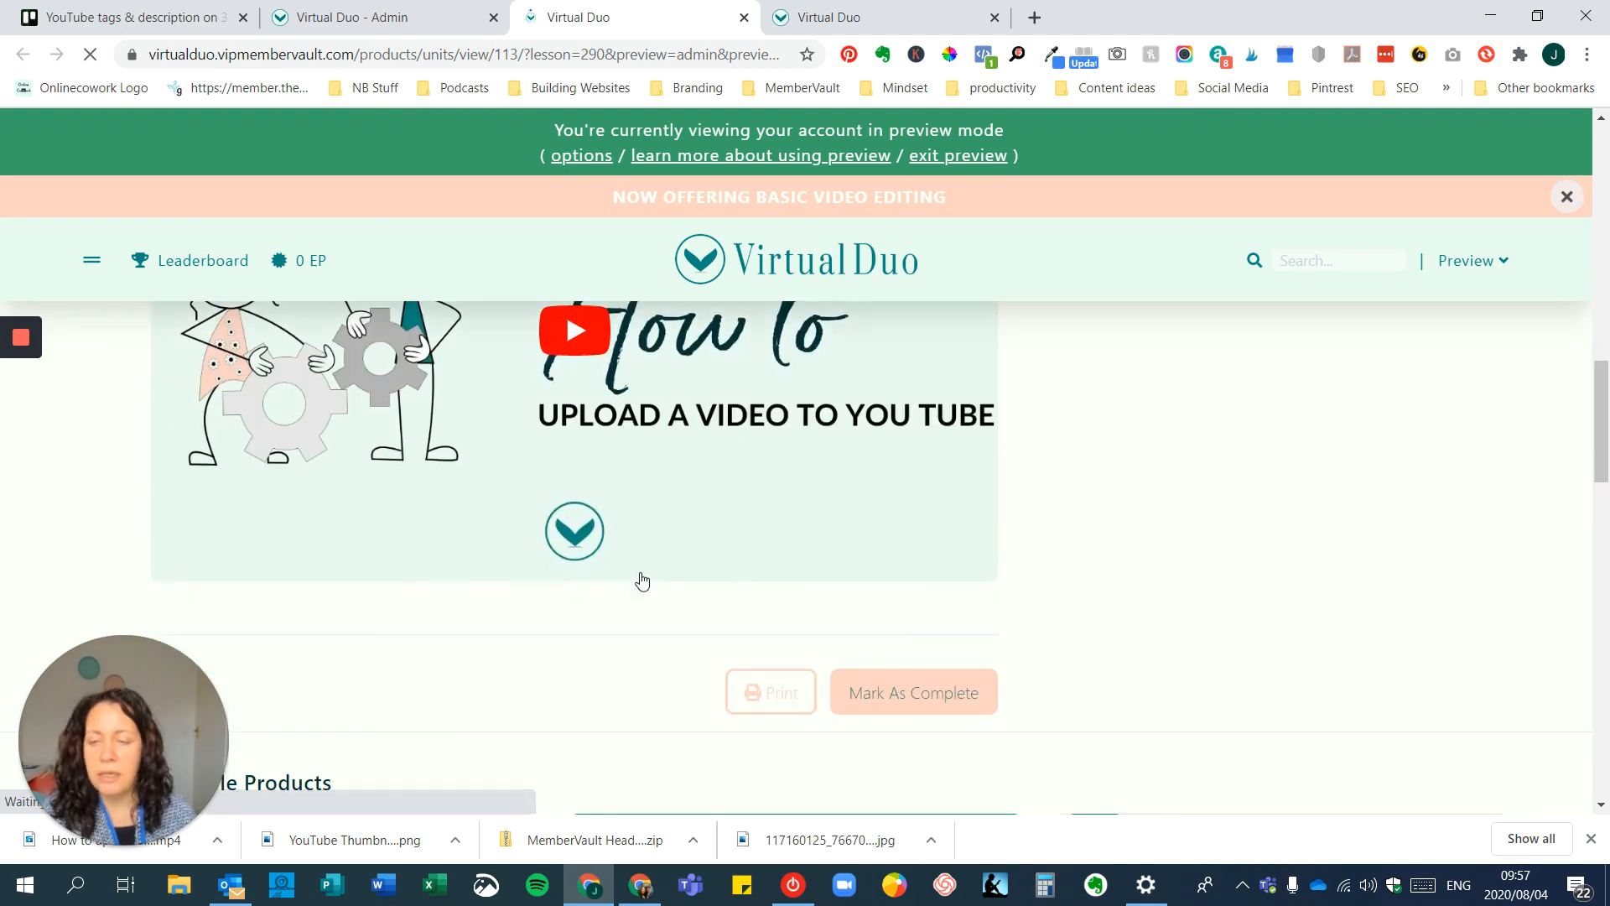
scroll(494, 552, "up", 3)
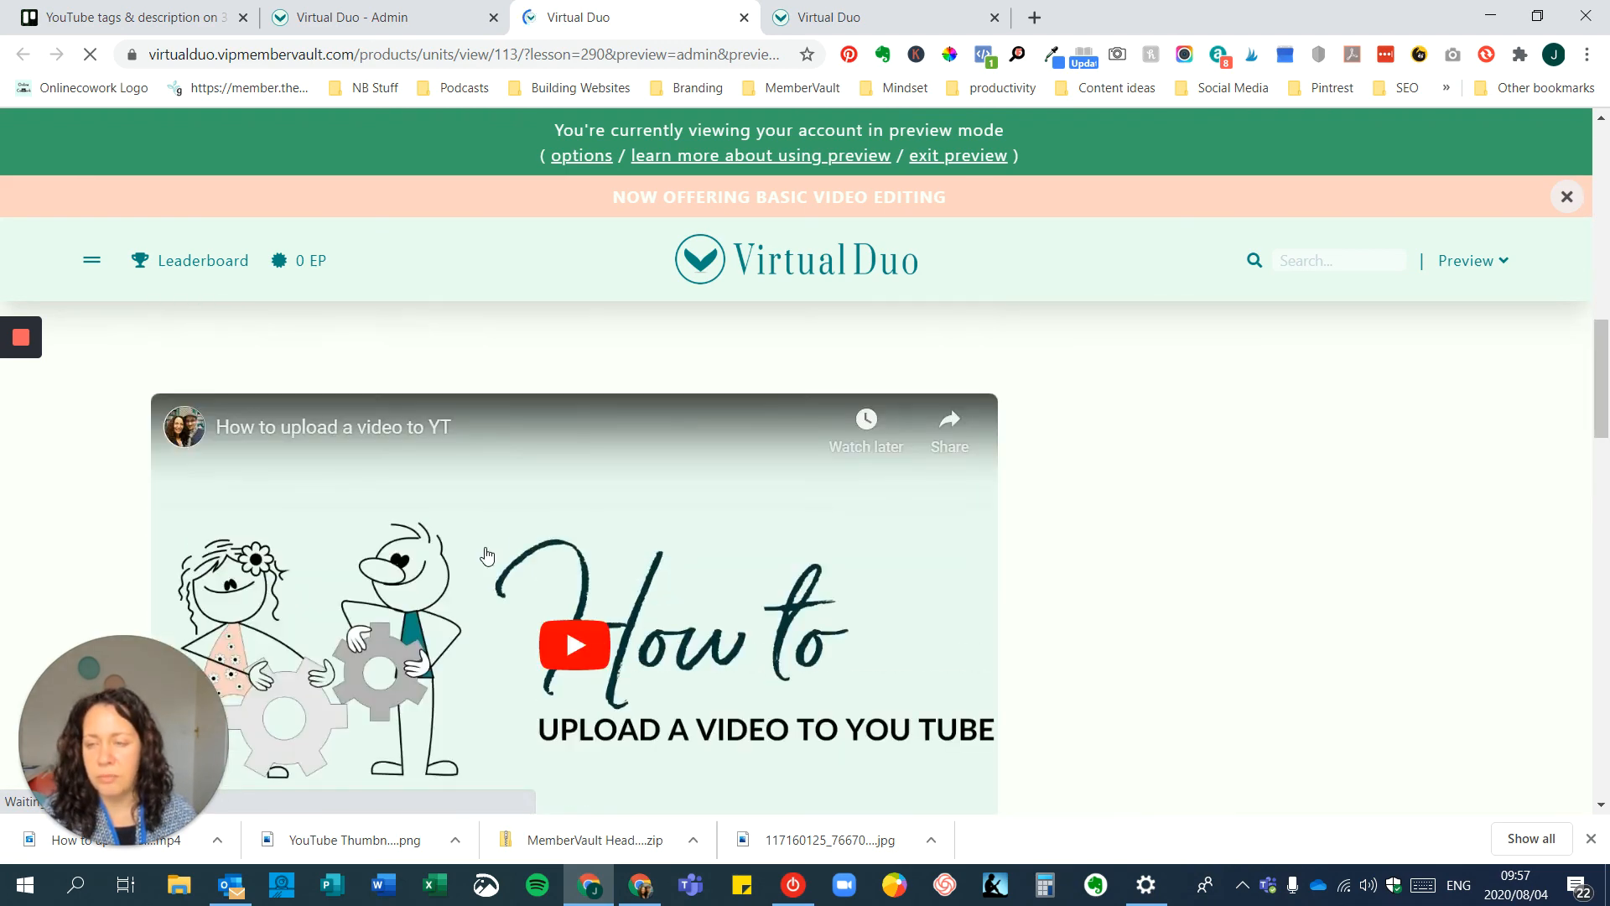
scroll(484, 550, "down", 3)
scroll(483, 539, "up", 3)
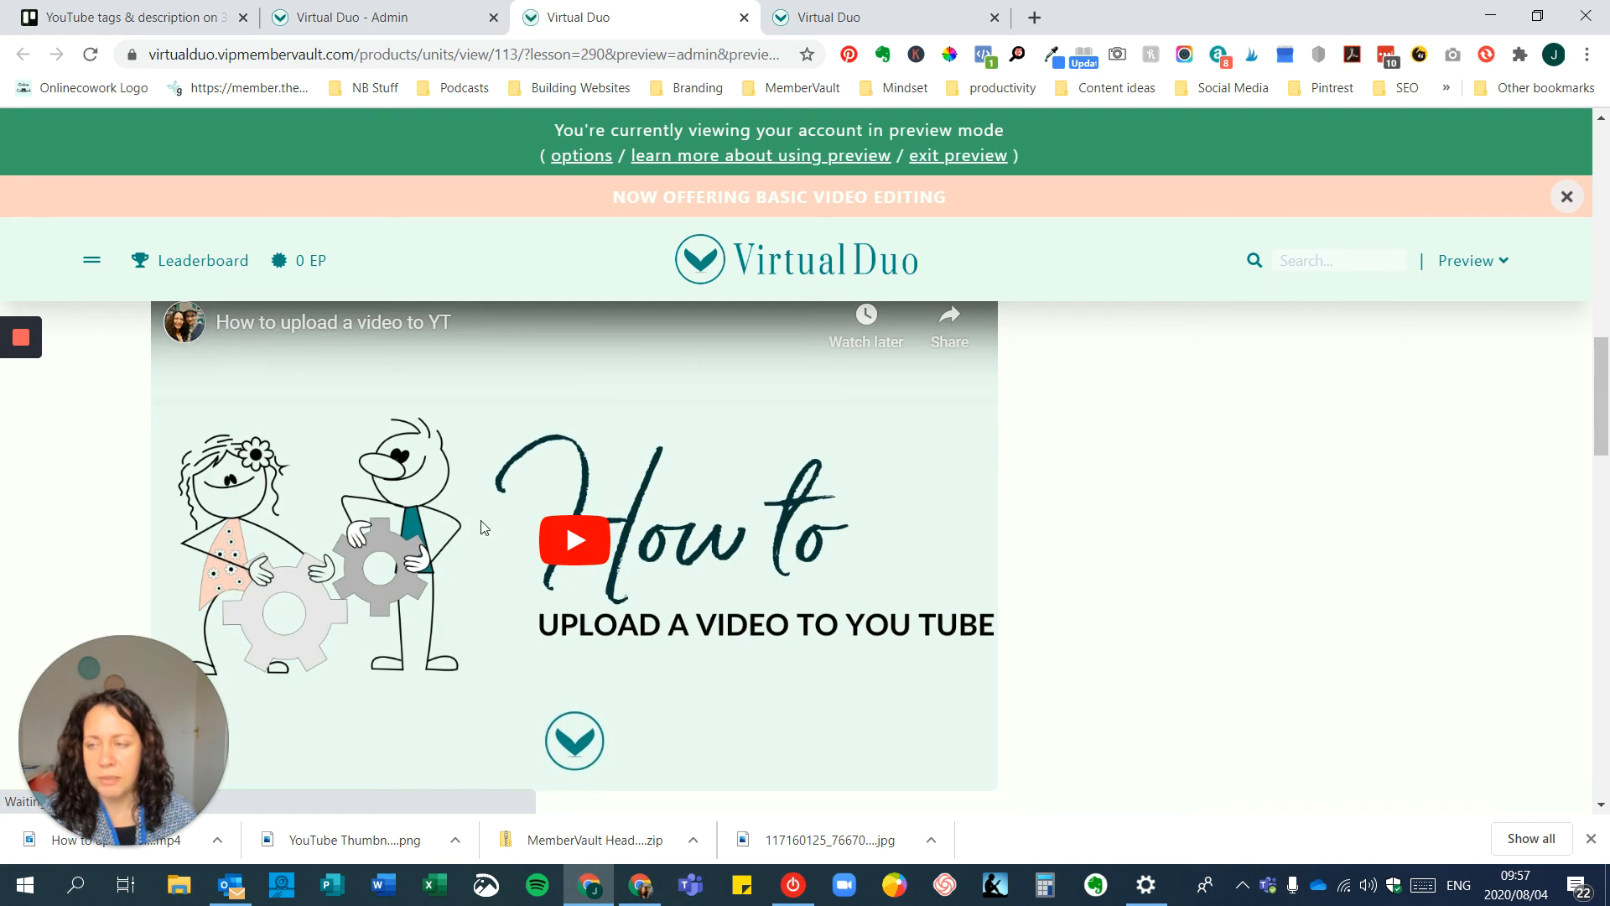